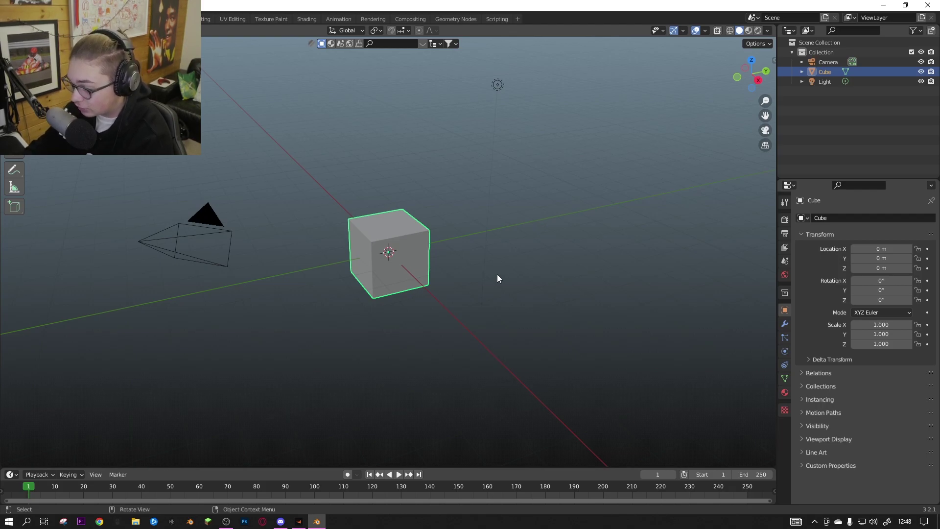
# - Examine the top edges and tape in the cardboard box reference photo, and close it
pyautogui.scroll(-3, 416, 245)
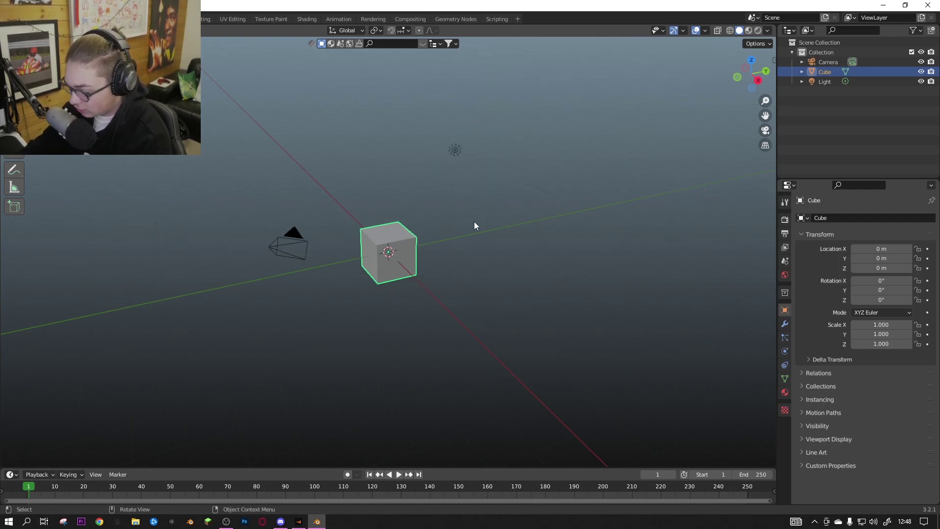
pyautogui.click(141, 523)
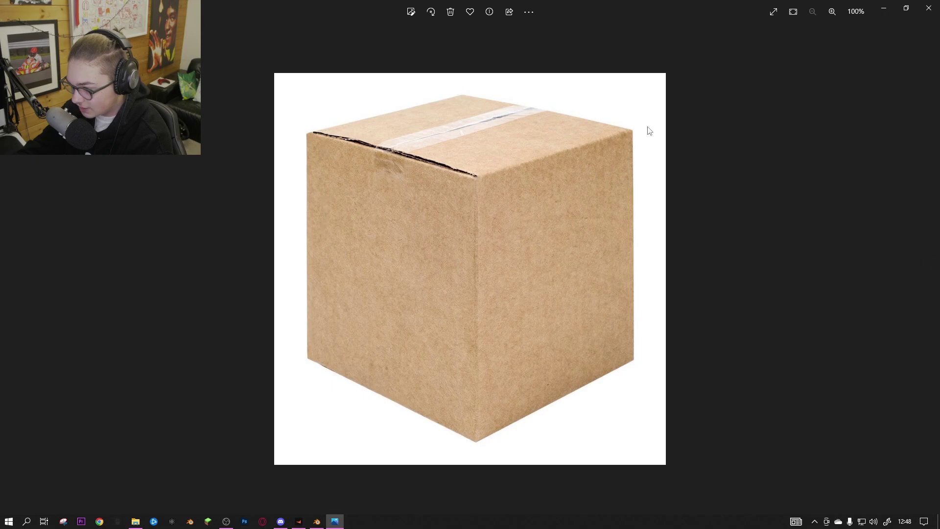
pyautogui.scroll(5, 415, 151)
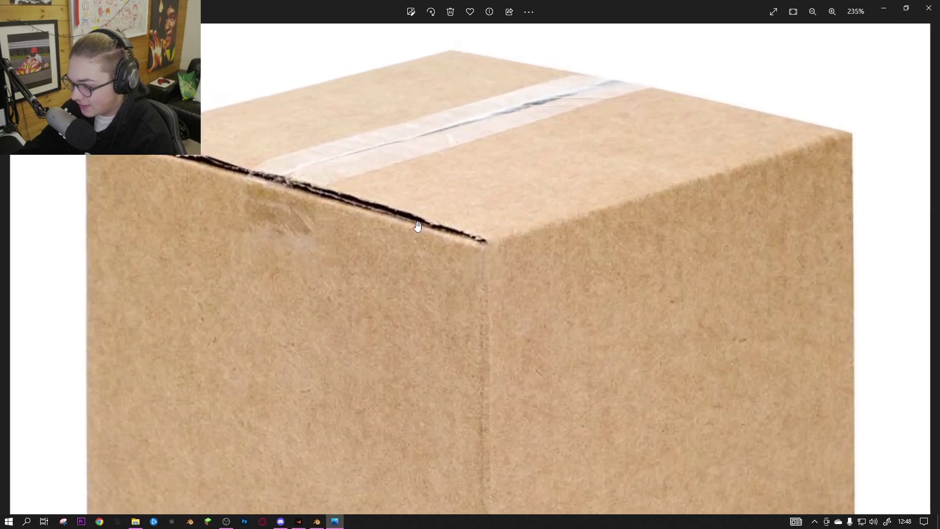
pyautogui.hotkey('alt', 'F4')
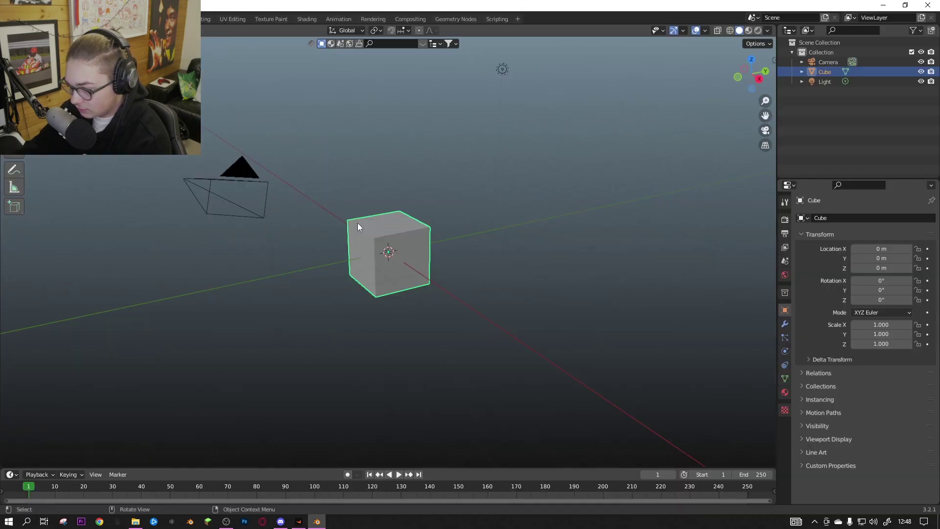
# - Delete all default objects from the scene and add a new mesh cube
pyautogui.press('a')
pyautogui.press('Delete')
pyautogui.hotkey('shift', 'a')
pyautogui.moveTo(367, 230)
pyautogui.click(407, 239)
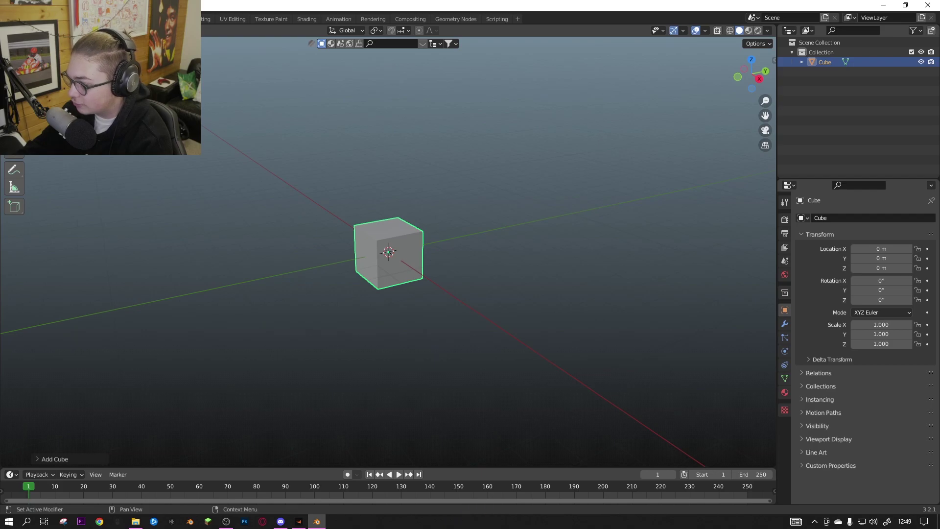
# - Turn the enlarged timeline area into a Shader Editor and give the cube a new material named box
pyautogui.moveTo(20, 469); pyautogui.dragTo(20, 379)
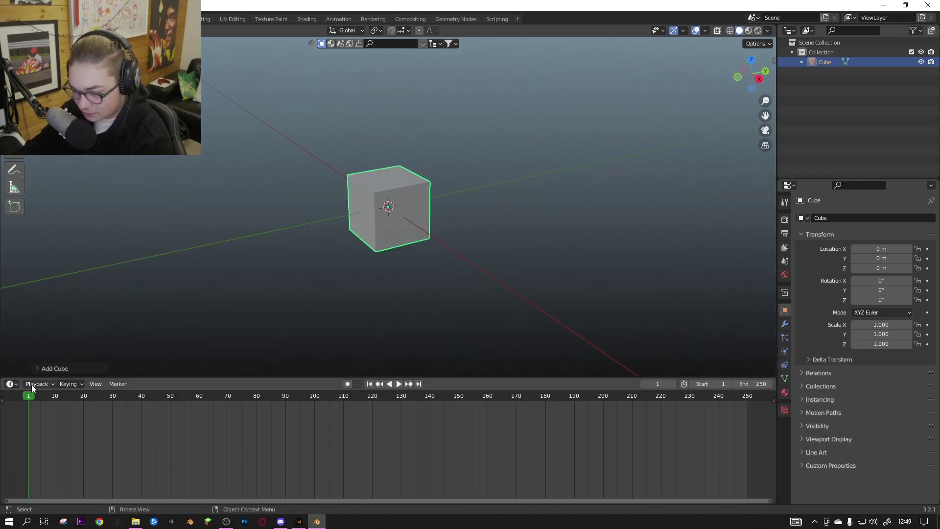
pyautogui.click(10, 384)
pyautogui.click(49, 476)
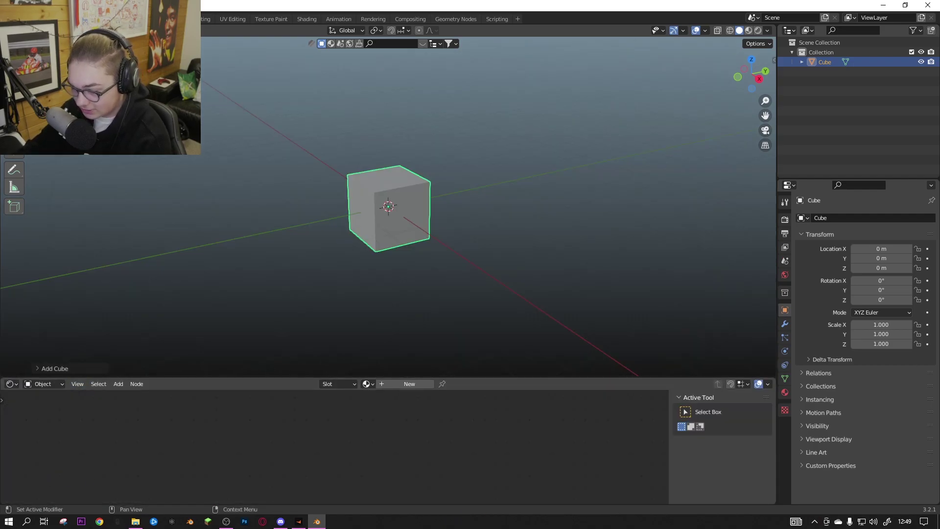
pyautogui.click(407, 385)
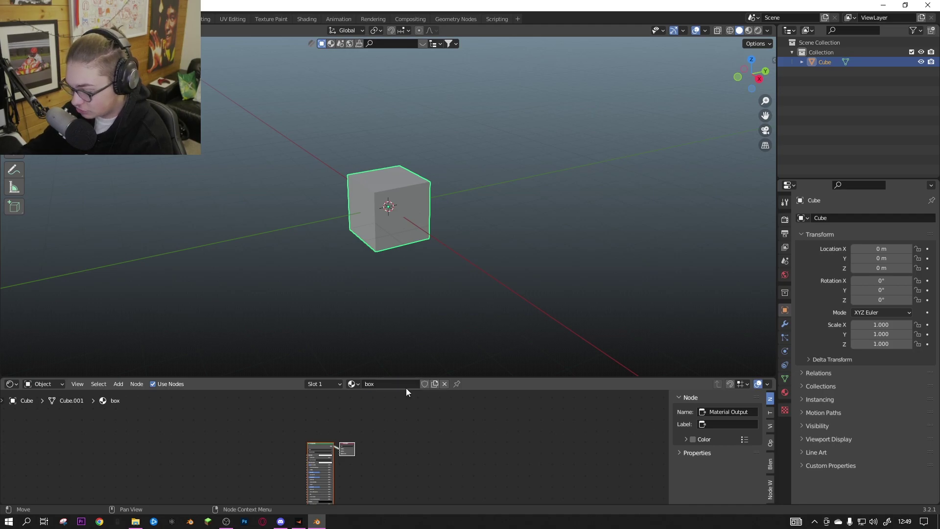
pyautogui.click(785, 392)
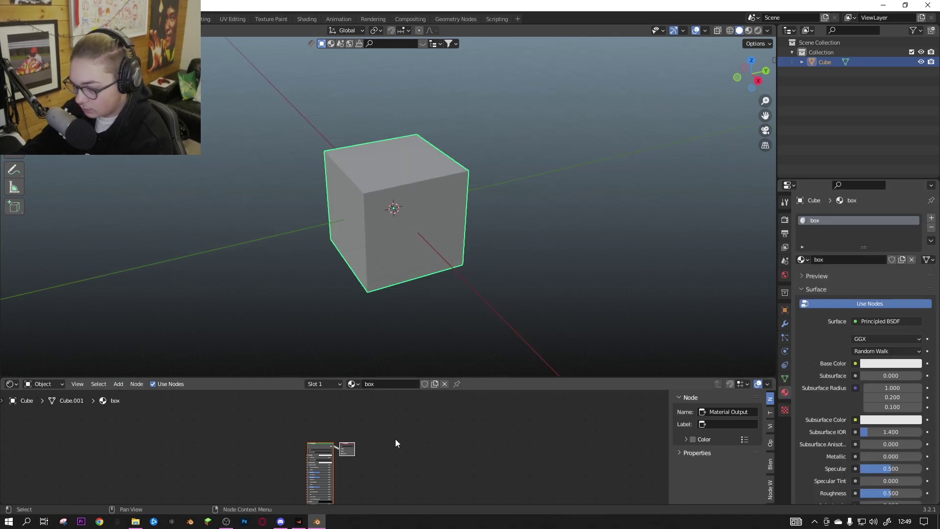
# - Add FMKRCU_22.jpg as an image texture, connect its Color to the Base Color, and preview the material in the viewport
pyautogui.scroll(8, 422, 424)
pyautogui.moveTo(394, 441); pyautogui.dragTo(419, 439, button='middle')
pyautogui.scroll(7, 435, 447)
pyautogui.moveTo(939, 482); pyautogui.dragTo(222, 434)
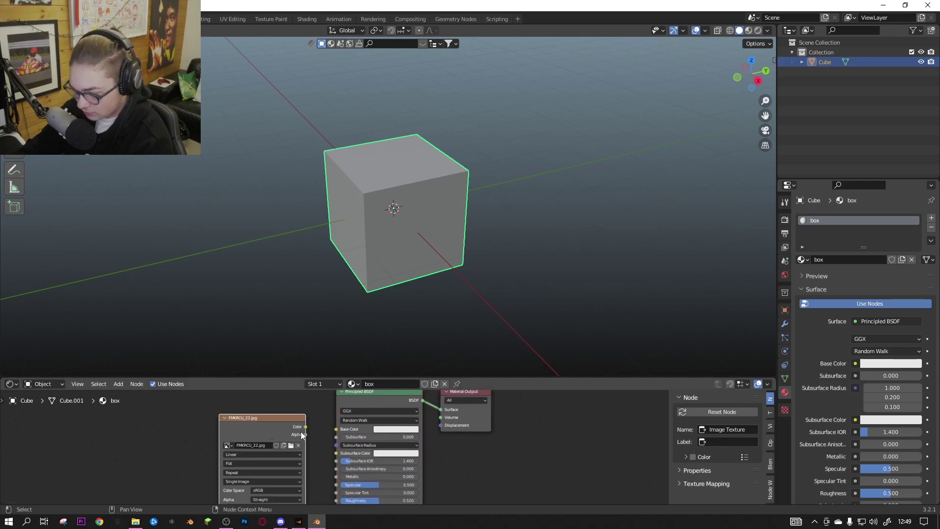
pyautogui.moveTo(283, 418)
pyautogui.mouseDown()
pyautogui.moveTo(249, 425)
pyautogui.moveTo(340, 431)
pyautogui.moveTo(272, 420)
pyautogui.mouseUp()
pyautogui.click(297, 436)
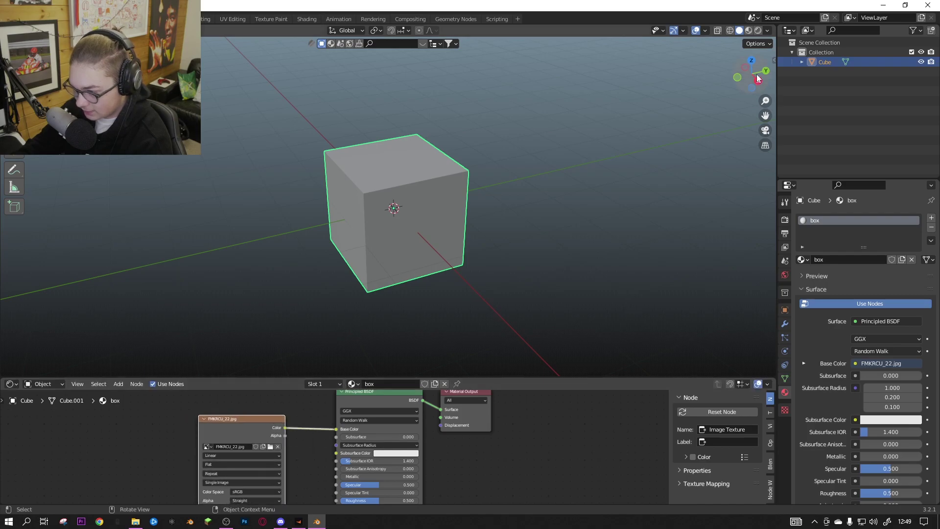
pyautogui.click(748, 30)
pyautogui.scroll(2, 472, 269)
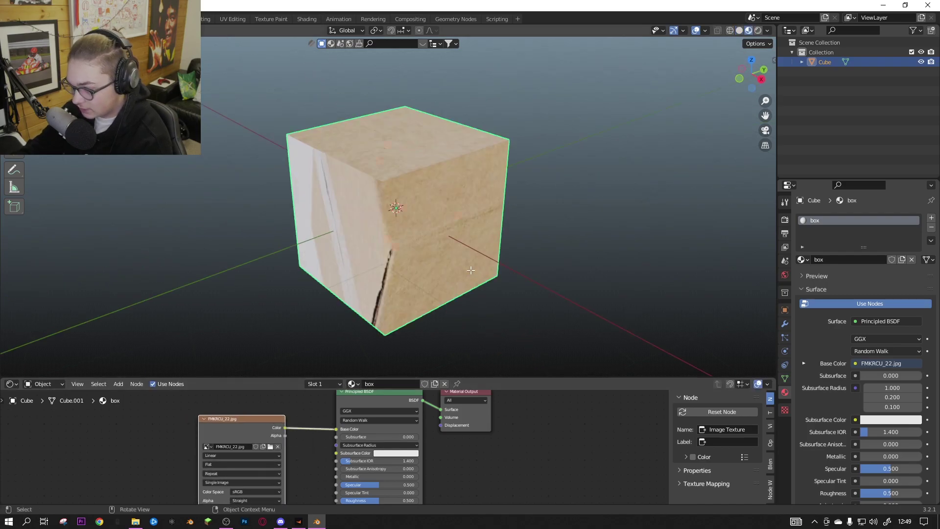
# - Unwrap all faces of the cube with Cube Projection
pyautogui.press('Tab')
pyautogui.moveTo(471, 270); pyautogui.dragTo(463, 268, button='middle')
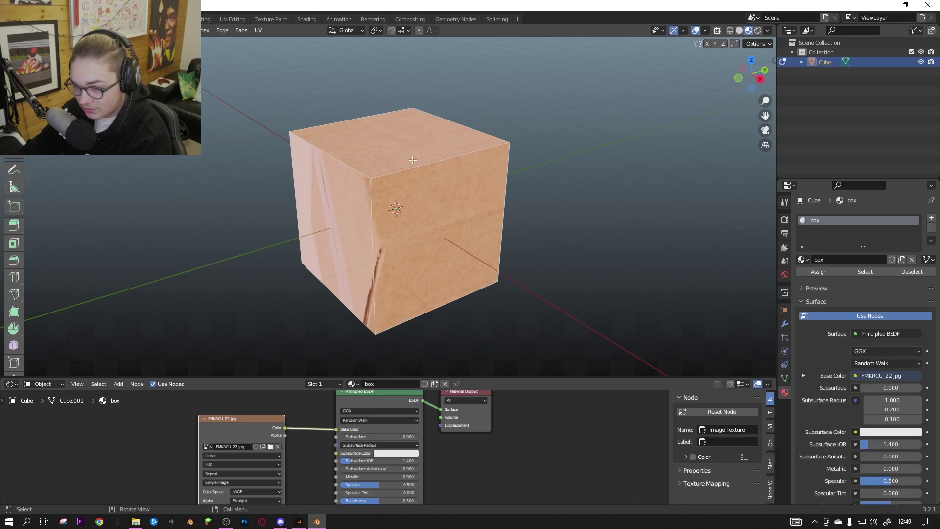
pyautogui.press('u')
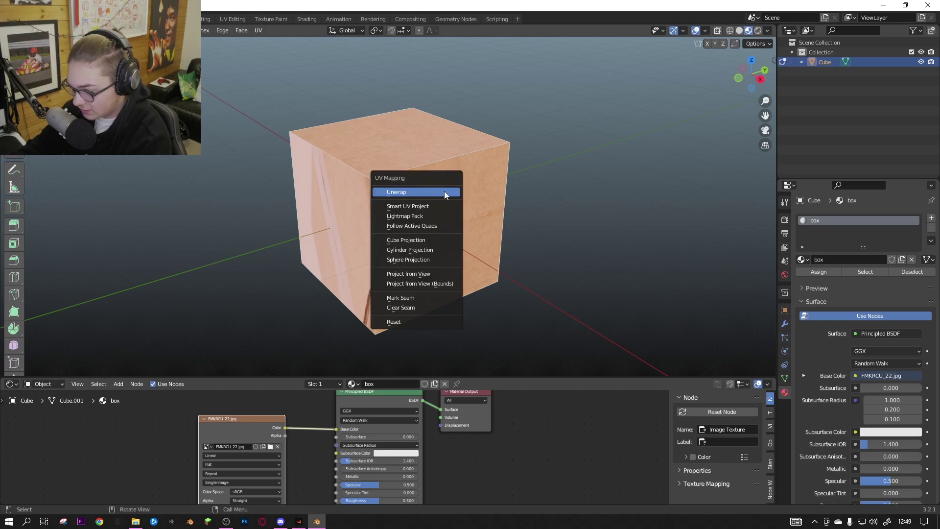
pyautogui.click(436, 240)
pyautogui.moveTo(460, 265); pyautogui.dragTo(444, 250, button='middle')
pyautogui.scroll(2, 444, 250)
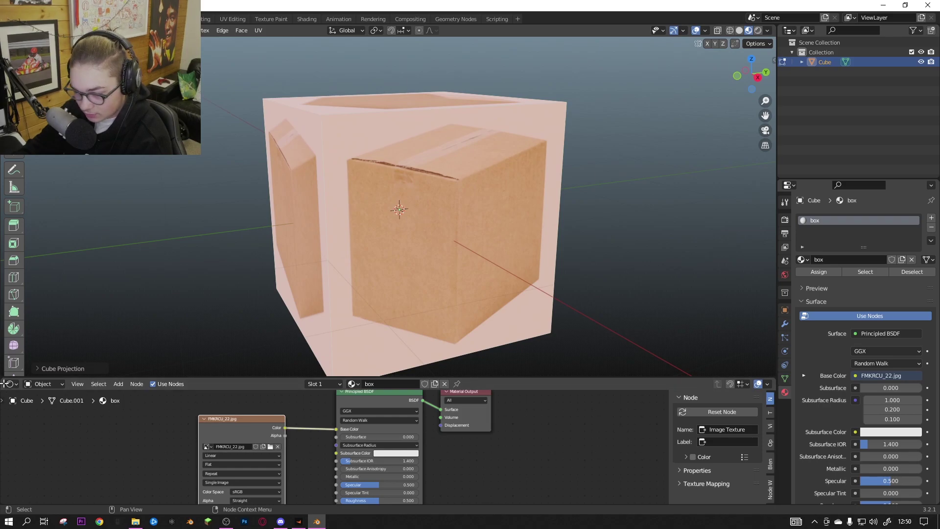
# - Split the Shader Editor area and make the new part a UV Editor
pyautogui.moveTo(11, 384); pyautogui.dragTo(235, 372)
pyautogui.click(12, 385)
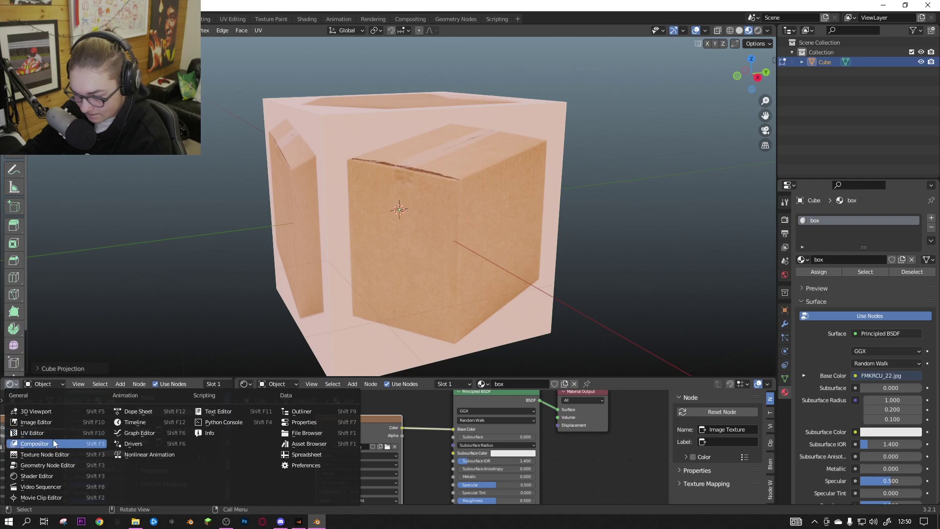
pyautogui.click(44, 433)
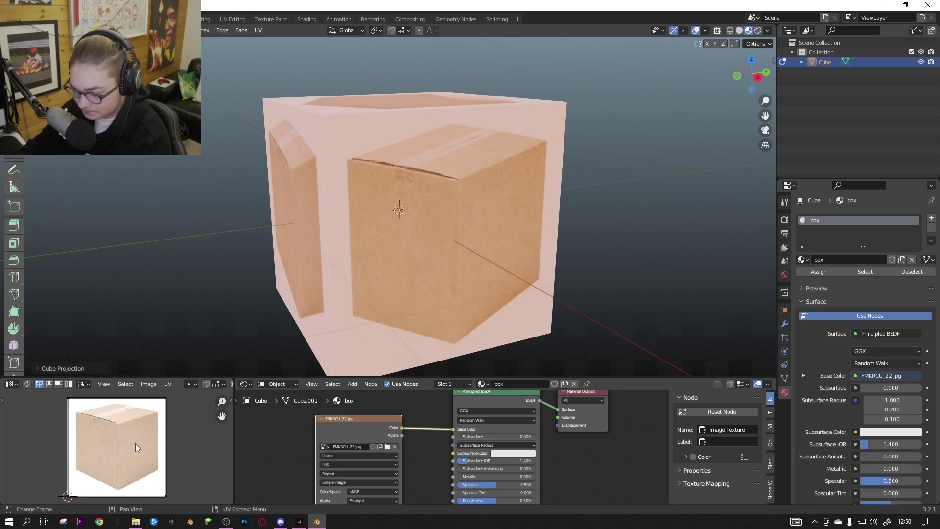
# - Select one side face of the cube and enlarge the UV and shader editors for closer work
pyautogui.moveTo(434, 273); pyautogui.dragTo(451, 280, button='middle')
pyautogui.scroll(-1, 451, 280)
pyautogui.moveTo(394, 283); pyautogui.dragTo(419, 258, button='middle')
pyautogui.click(368, 338)
pyautogui.scroll(-2, 419, 259)
pyautogui.moveTo(415, 216); pyautogui.dragTo(414, 231, button='middle')
pyautogui.scroll(1, 415, 222)
pyautogui.scroll(1, 415, 231)
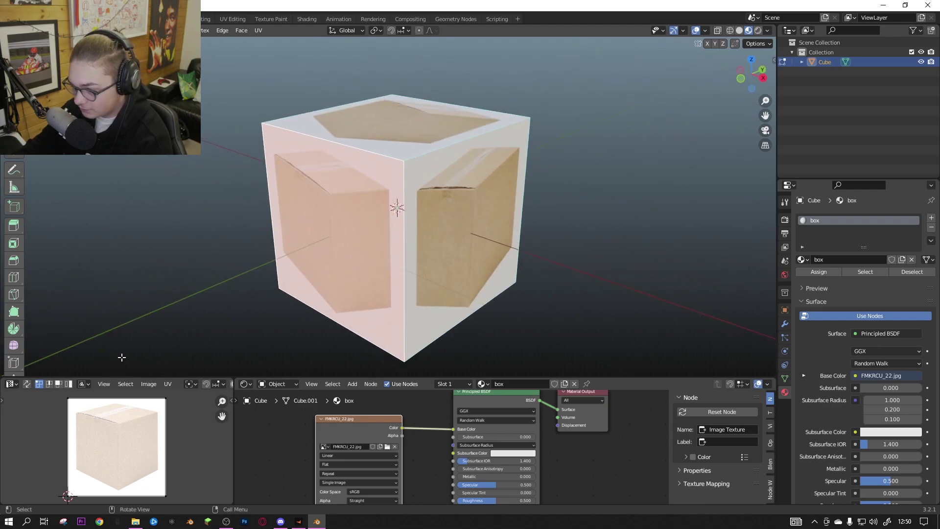
pyautogui.scroll(2, 349, 277)
pyautogui.moveTo(290, 296); pyautogui.dragTo(353, 281, button='middle')
pyautogui.scroll(1, 343, 281)
pyautogui.moveTo(154, 374); pyautogui.dragTo(155, 278)
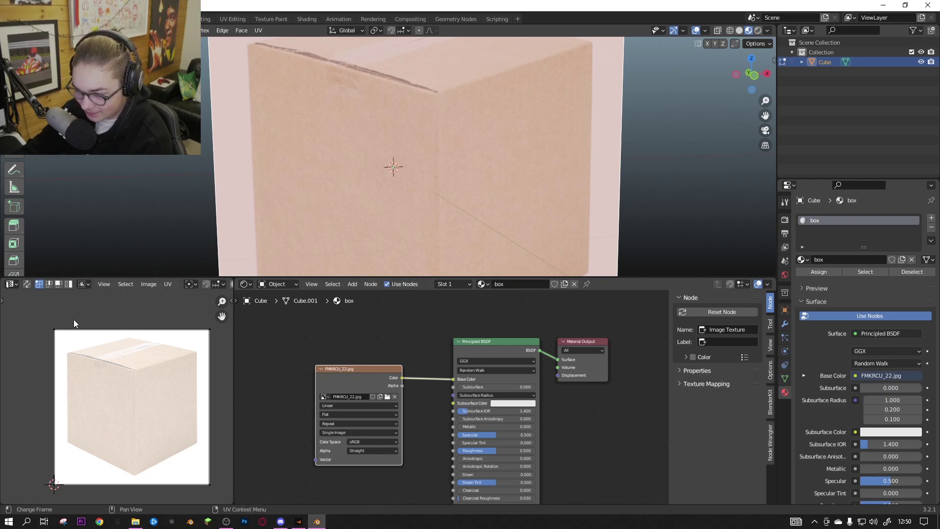
# - Move the selected face's UV corners onto the corners of the left side of the pictured box
pyautogui.press('g')
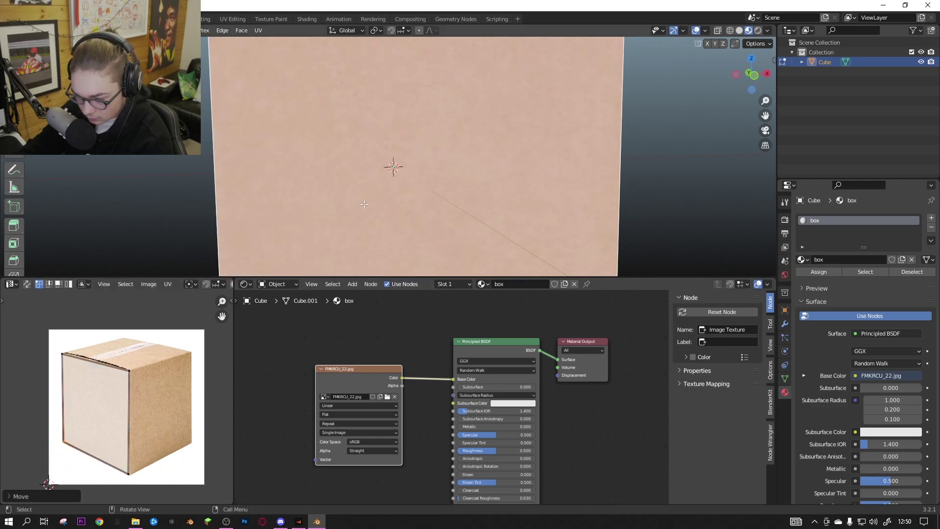
pyautogui.click(86, 437)
pyautogui.press('Tab')
pyautogui.scroll(-6, 367, 200)
pyautogui.press('Tab')
pyautogui.click(343, 234)
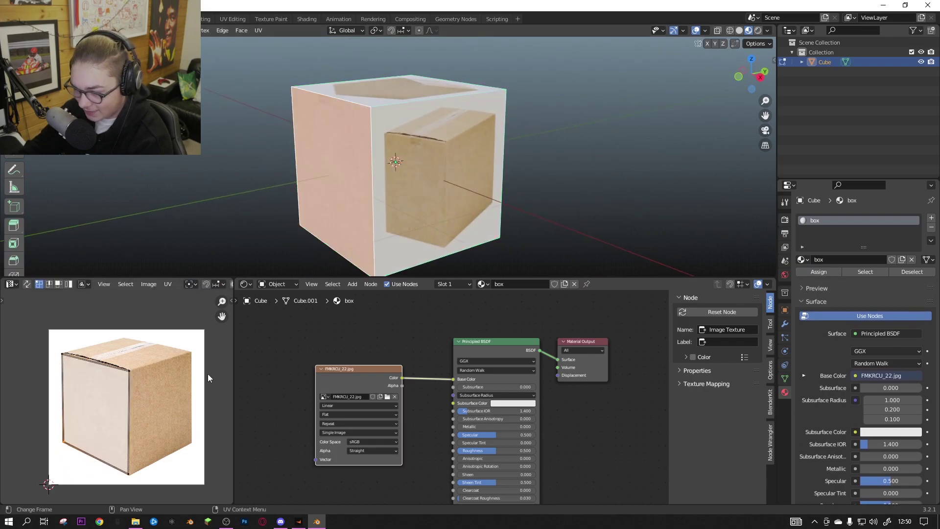
# - Select the adjacent side face and move its UV corners onto the right side of the pictured box
pyautogui.click(443, 172)
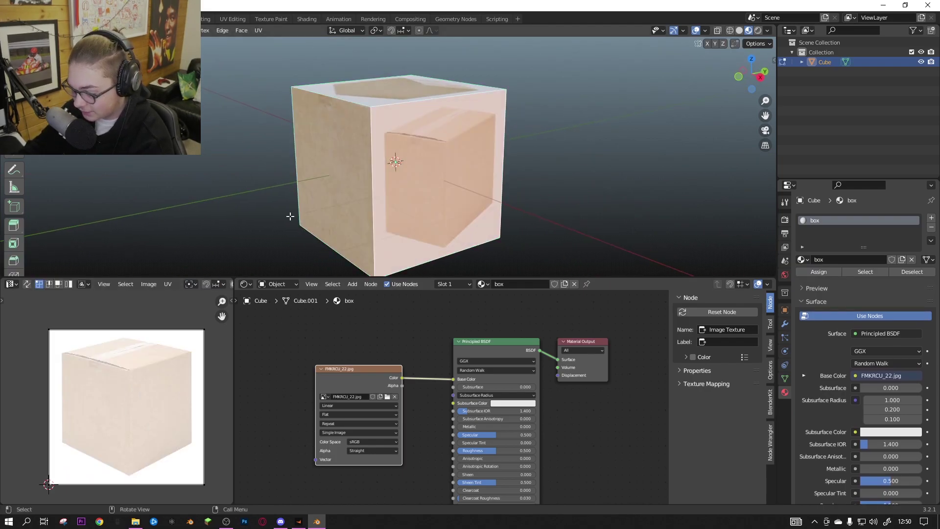
pyautogui.click(59, 338)
pyautogui.press('g')
pyautogui.click(150, 385)
pyautogui.click(205, 335)
pyautogui.press('g')
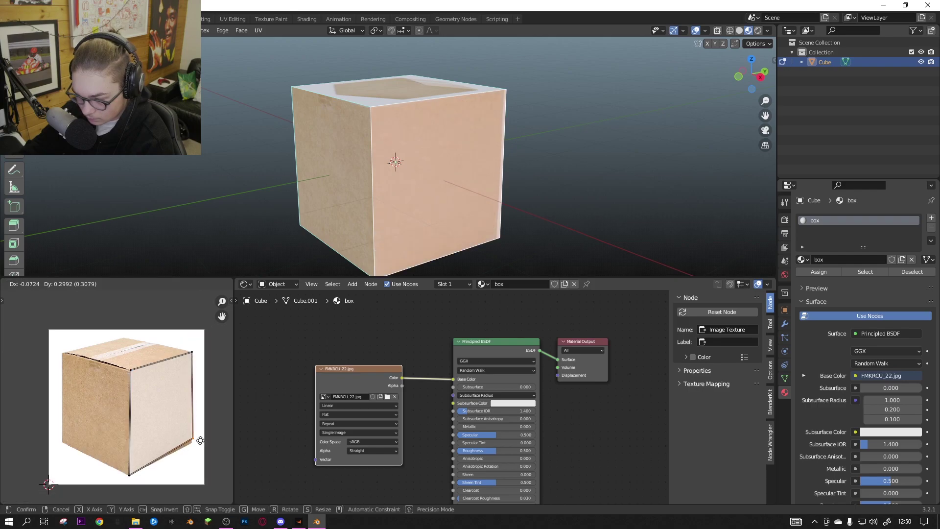
pyautogui.click(199, 442)
pyautogui.scroll(-2, 526, 218)
pyautogui.press('Tab')
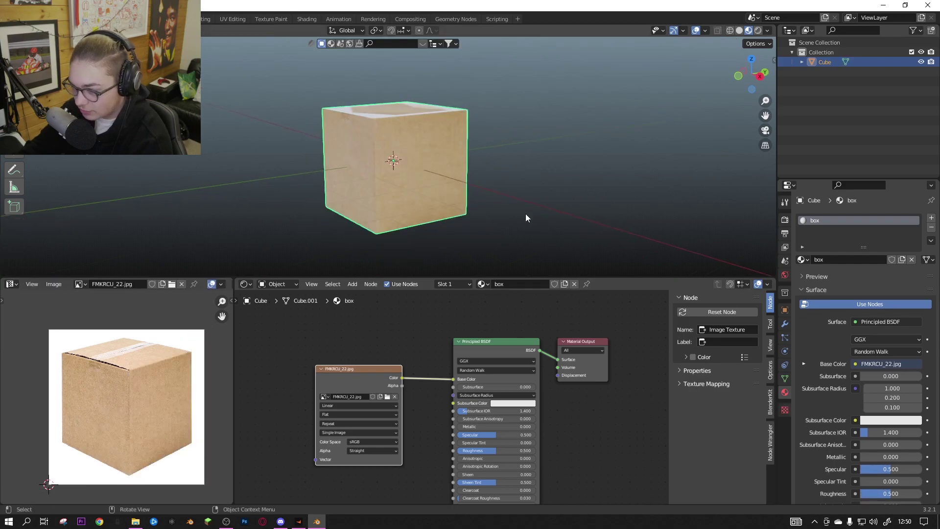
# - Fine-tune the lower outer UV corner of that face so it sits just inside the pictured box's edge
pyautogui.press('Tab')
pyautogui.scroll(2, 527, 218)
pyautogui.scroll(6, 122, 386)
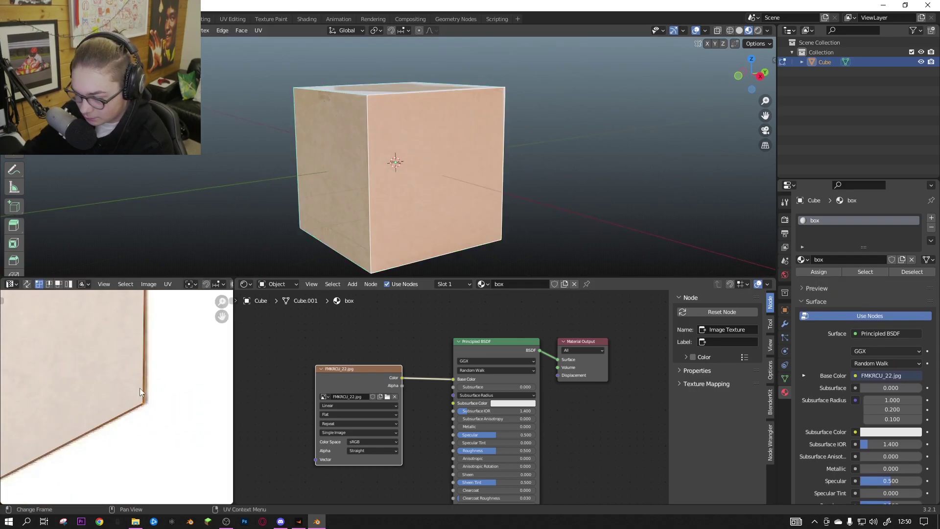
pyautogui.press('Tab')
pyautogui.scroll(-3, 392, 254)
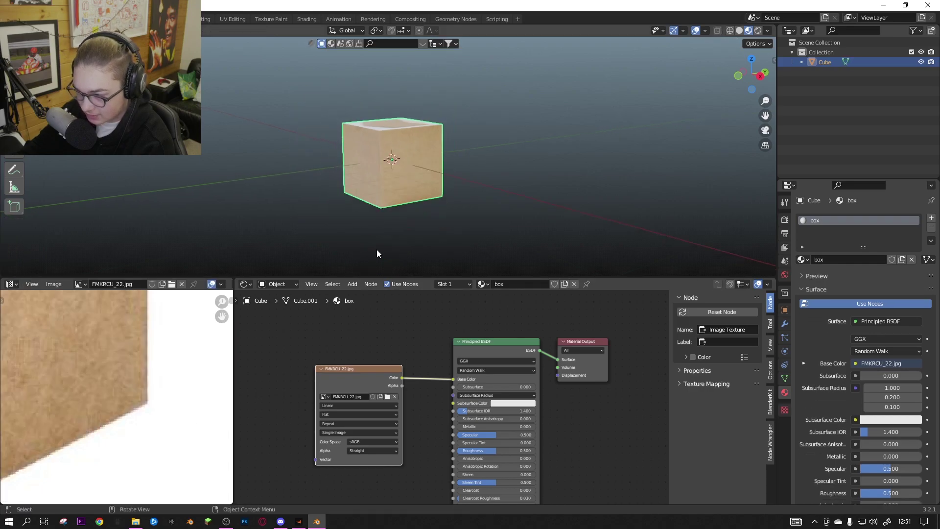
pyautogui.press('Tab')
pyautogui.press('g')
pyautogui.click(178, 414)
pyautogui.press('Tab')
# - Select the next unmapped side face and move its upper-left UV corner to the top of the pictured box's front vertical edge
pyautogui.moveTo(452, 223); pyautogui.dragTo(287, 178, button='middle')
pyautogui.scroll(6, 402, 211)
pyautogui.press('Tab')
pyautogui.scroll(-3, 294, 178)
pyautogui.click(360, 152)
pyautogui.moveTo(360, 151); pyautogui.dragTo(339, 173, button='middle')
pyautogui.keyDown('shift'); pyautogui.click(350, 71); pyautogui.keyUp('shift')
pyautogui.scroll(-7, 98, 376)
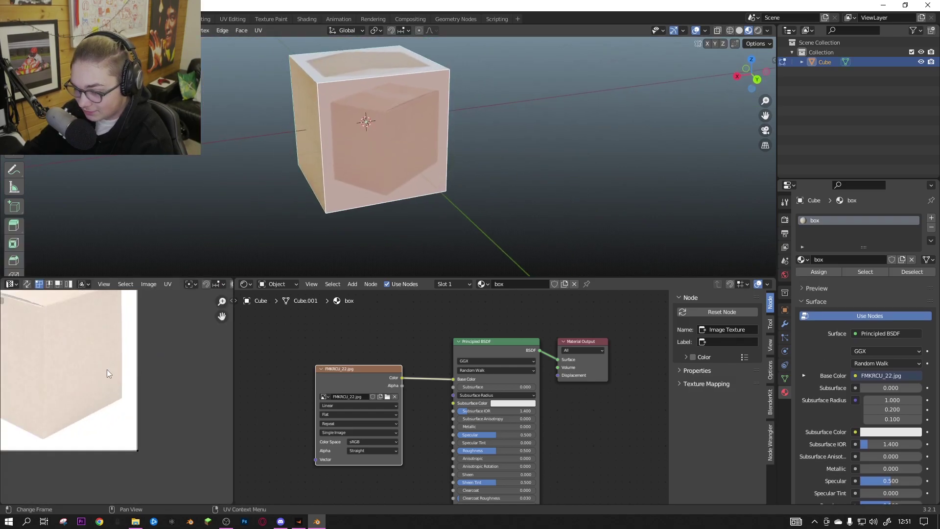
pyautogui.moveTo(73, 361); pyautogui.dragTo(136, 377, button='middle')
pyautogui.scroll(-3, 136, 378)
pyautogui.moveTo(47, 316); pyautogui.dragTo(126, 359)
pyautogui.press('g')
pyautogui.click(179, 386)
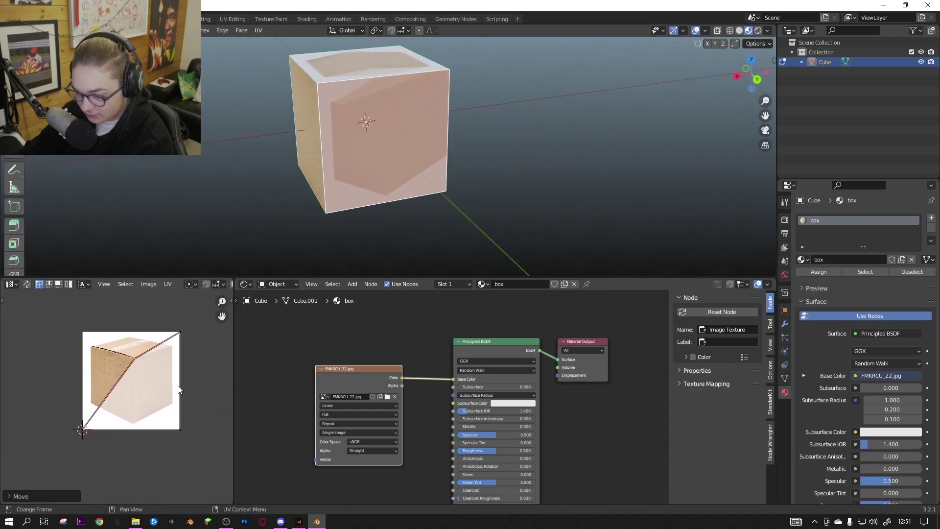
# - Move that face's remaining three UV corners onto the right side of the pictured box
pyautogui.moveTo(75, 406); pyautogui.dragTo(107, 426)
pyautogui.press('g')
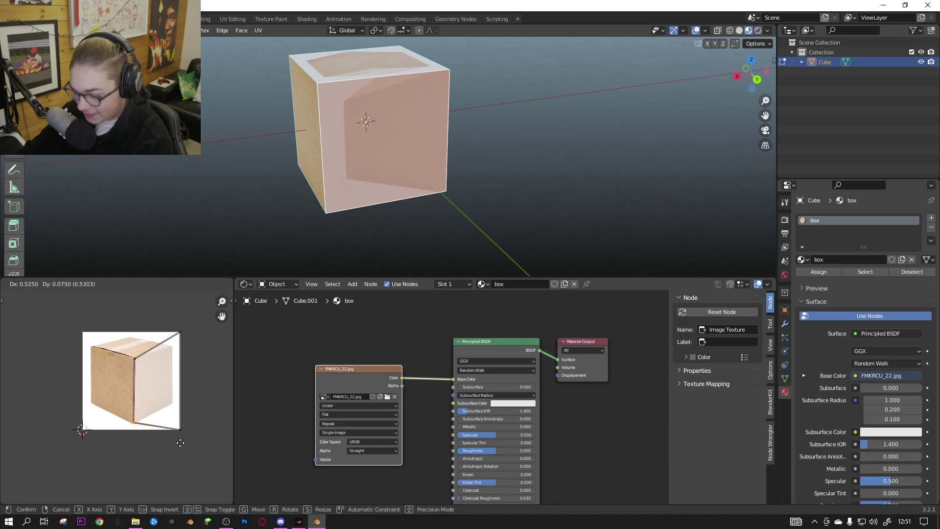
pyautogui.moveTo(203, 443); pyautogui.dragTo(194, 417)
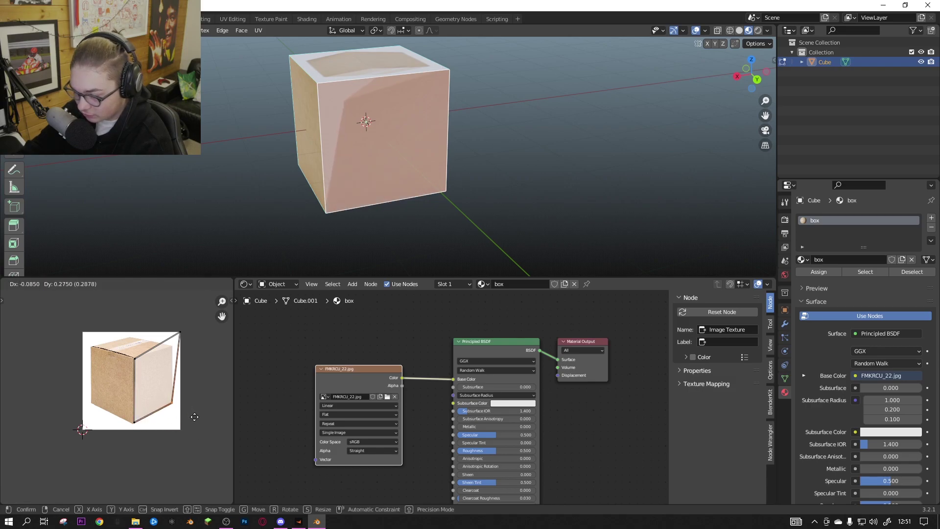
pyautogui.click(195, 417)
pyautogui.moveTo(156, 385); pyautogui.dragTo(154, 438, button='middle')
pyautogui.scroll(2, 154, 436)
pyautogui.moveTo(171, 356); pyautogui.dragTo(194, 411)
pyautogui.press('g')
pyautogui.scroll(5, 561, 162)
pyautogui.scroll(-3, 416, 189)
# - Fit the last side face's UV corners to the left side of the pictured box and check the cube in Object Mode
pyautogui.moveTo(465, 181); pyautogui.dragTo(372, 205, button='middle')
pyautogui.moveTo(26, 352); pyautogui.dragTo(65, 388)
pyautogui.press('g')
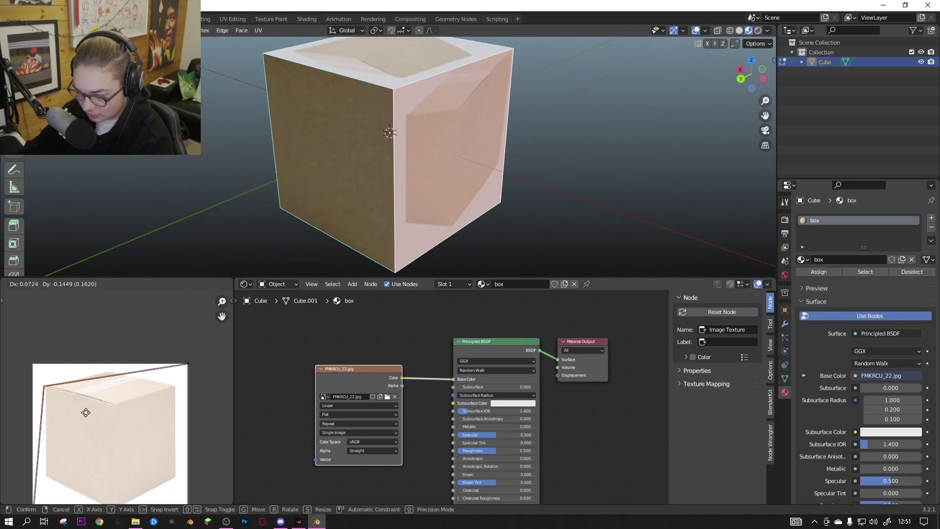
pyautogui.click(144, 444)
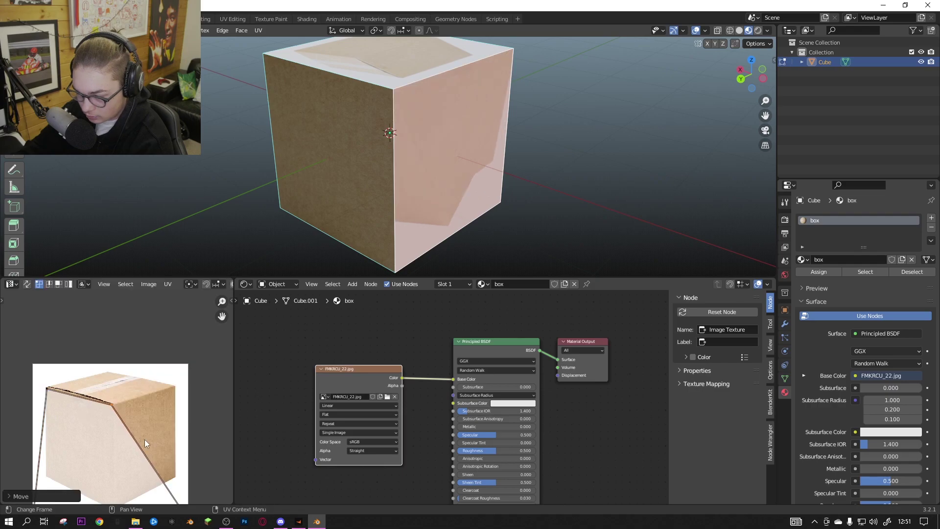
pyautogui.moveTo(150, 444); pyautogui.dragTo(152, 375, button='middle')
pyautogui.moveTo(180, 379); pyautogui.dragTo(223, 459)
pyautogui.press('g')
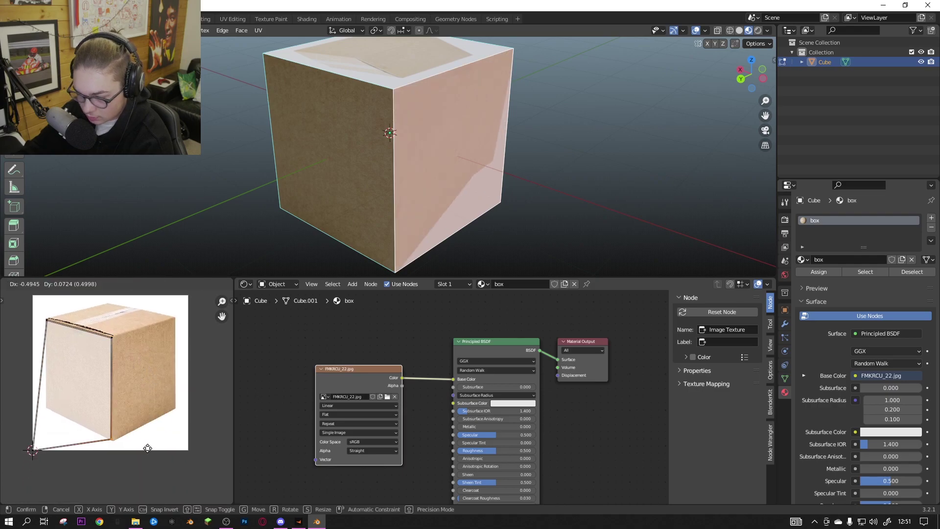
pyautogui.click(147, 449)
pyautogui.moveTo(27, 440); pyautogui.dragTo(60, 410)
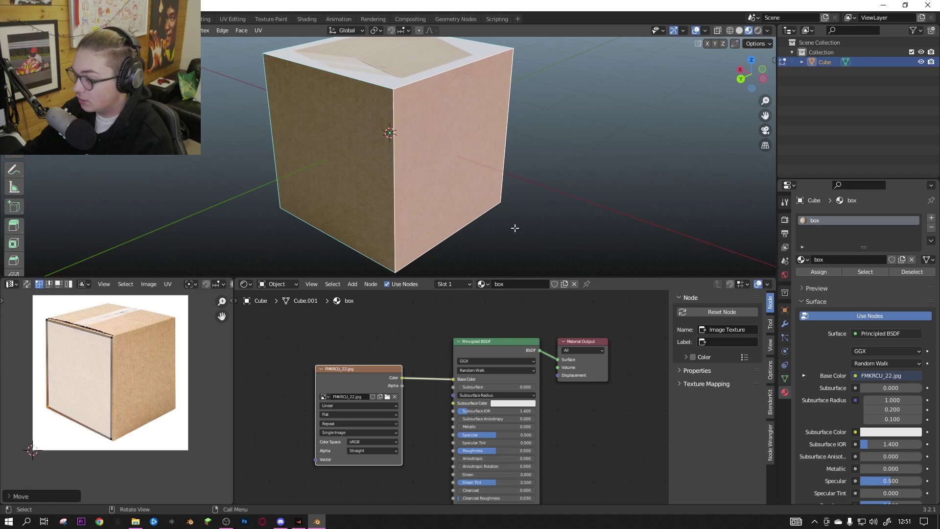
pyautogui.press('Tab')
pyautogui.moveTo(375, 189); pyautogui.dragTo(432, 193, button='middle')
pyautogui.scroll(-3, 401, 189)
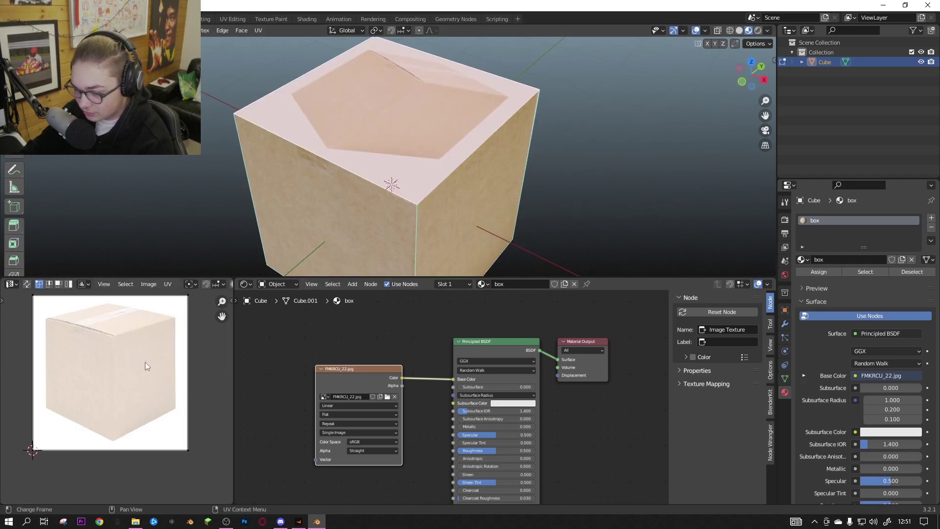
# - Move the top face's upper-left UV corner onto the left corner of the pictured box's lid
pyautogui.moveTo(146, 365); pyautogui.dragTo(152, 382, button='middle')
pyautogui.moveTo(30, 352); pyautogui.dragTo(17, 378, button='middle')
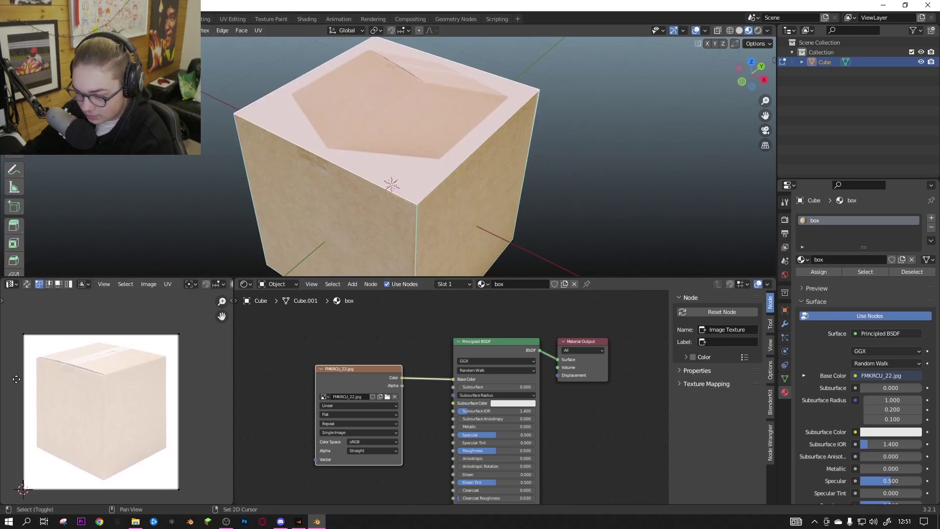
pyautogui.scroll(1, 17, 378)
pyautogui.moveTo(29, 345); pyautogui.dragTo(73, 348, button='middle')
pyautogui.moveTo(21, 318); pyautogui.dragTo(46, 341)
pyautogui.press('g')
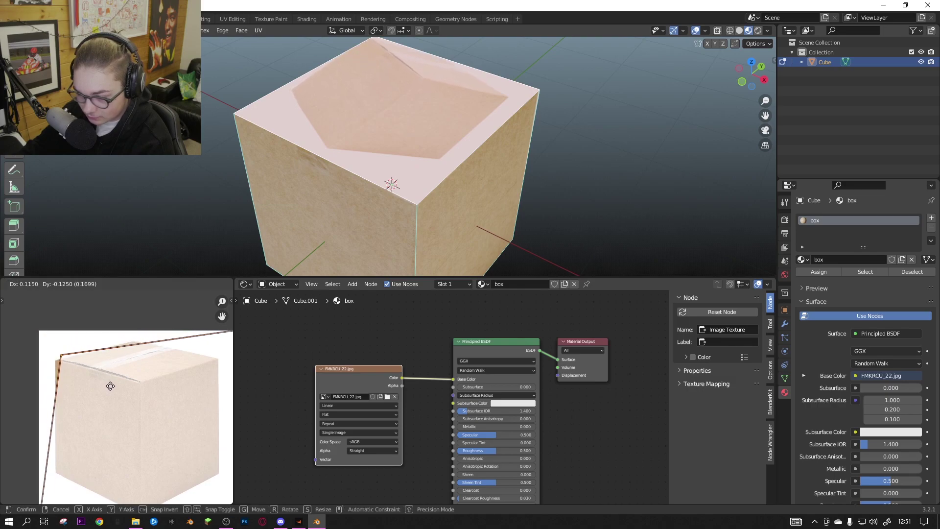
pyautogui.click(106, 392)
# - Move the top face's lower-left UV corner onto the front corner of the pictured lid
pyautogui.moveTo(71, 448); pyautogui.dragTo(64, 406, button='middle')
pyautogui.moveTo(19, 465); pyautogui.dragTo(70, 498)
pyautogui.press('g')
pyautogui.click(197, 343)
# - Place the top face's remaining two UV corners on the right and back corners of the pictured lid and return to Object Mode
pyautogui.moveTo(199, 363); pyautogui.dragTo(63, 346, button='middle')
pyautogui.press('g')
pyautogui.scroll(-3, 68, 425)
pyautogui.click(124, 361)
pyautogui.moveTo(124, 361); pyautogui.dragTo(171, 389, button='middle')
pyautogui.moveTo(194, 345); pyautogui.dragTo(223, 370)
pyautogui.press('g')
pyautogui.click(122, 378)
pyautogui.press('Tab')
pyautogui.scroll(-4, 529, 160)
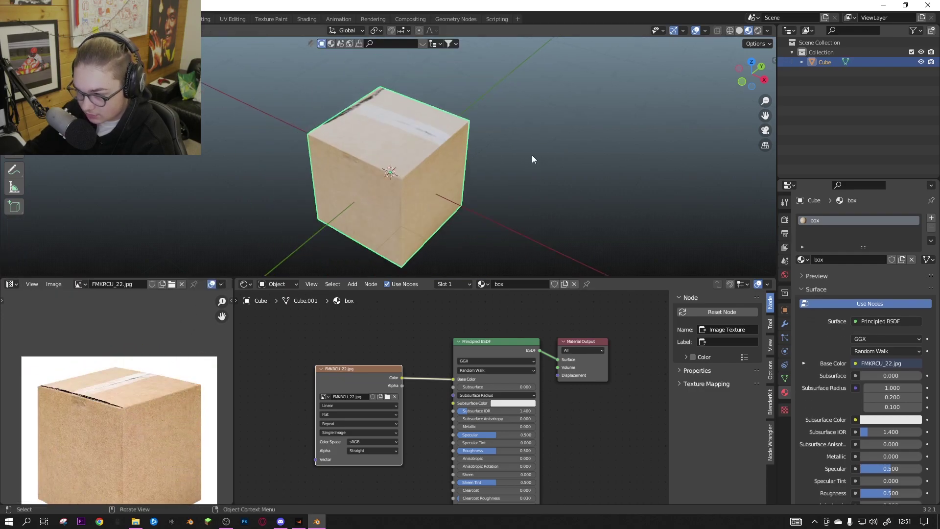
# - Move the top face's right UV corner inward along the pictured lid's back edge to adjust the tape's alignment on the cube
pyautogui.moveTo(529, 160); pyautogui.dragTo(460, 191, button='middle')
pyautogui.scroll(4, 460, 191)
pyautogui.press('Tab')
pyautogui.scroll(4, 182, 387)
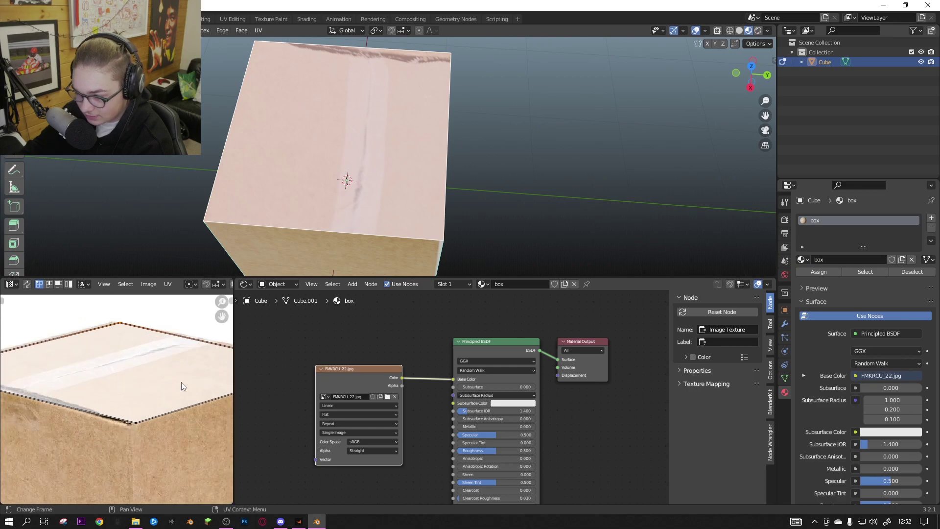
pyautogui.press('g')
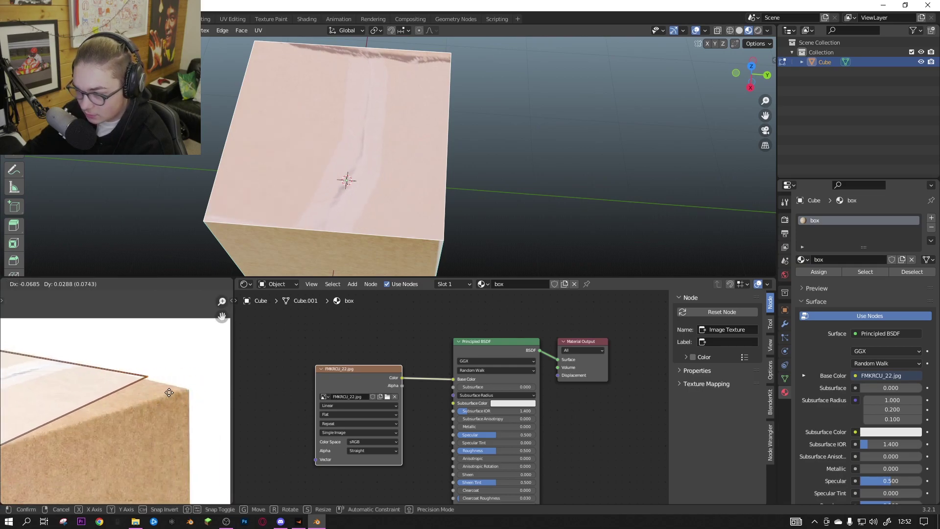
pyautogui.click(85, 415)
# - Shift the top face's front UV corner up and inward on the pictured lid to straighten the tape
pyautogui.scroll(-3, 85, 416)
pyautogui.moveTo(85, 415); pyautogui.dragTo(128, 434)
pyautogui.press('g')
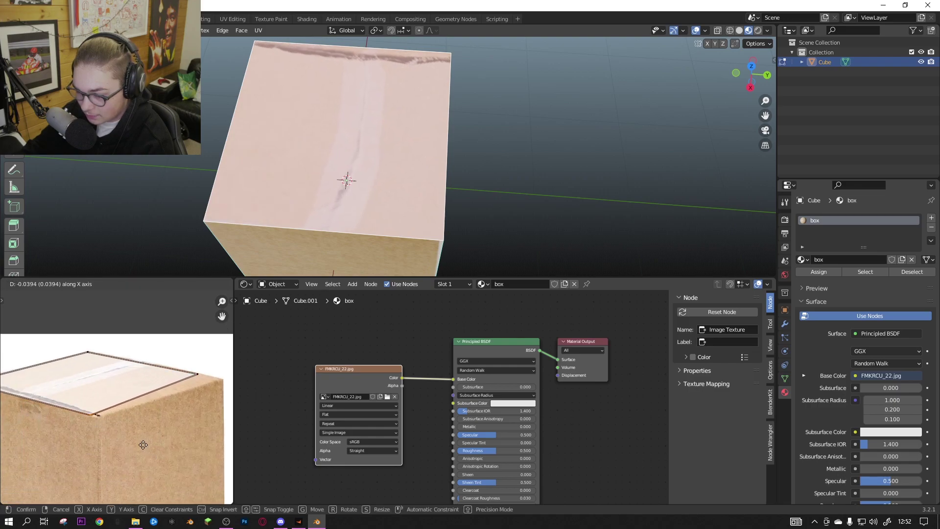
pyautogui.rightClick(136, 431)
pyautogui.moveTo(137, 431); pyautogui.dragTo(153, 433, button='middle')
pyautogui.press('g')
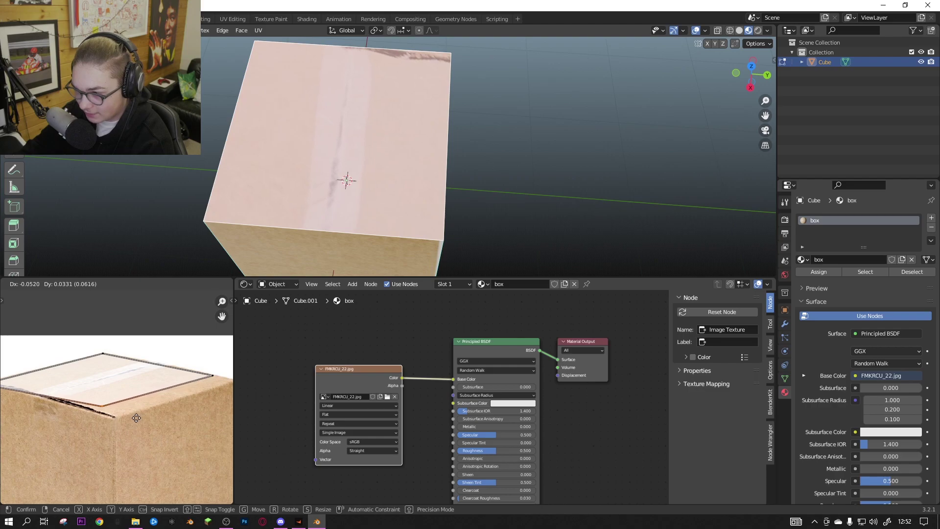
pyautogui.click(138, 418)
# - Hide the viewport overlays and nudge the top face's left UV corner just inside the dark edge of the pictured lid
pyautogui.moveTo(49, 388); pyautogui.dragTo(105, 390, button='middle')
pyautogui.moveTo(36, 379); pyautogui.dragTo(63, 391)
pyautogui.press('g')
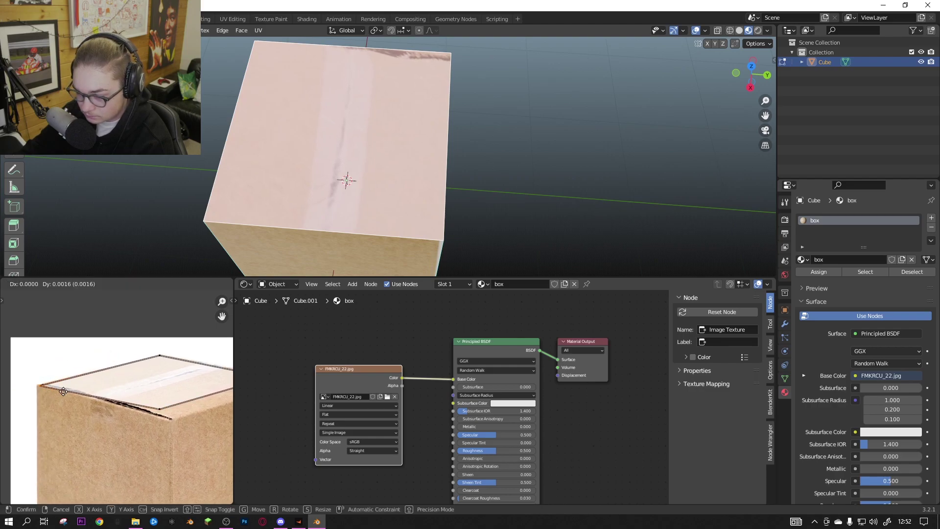
pyautogui.click(67, 390)
pyautogui.click(105, 342)
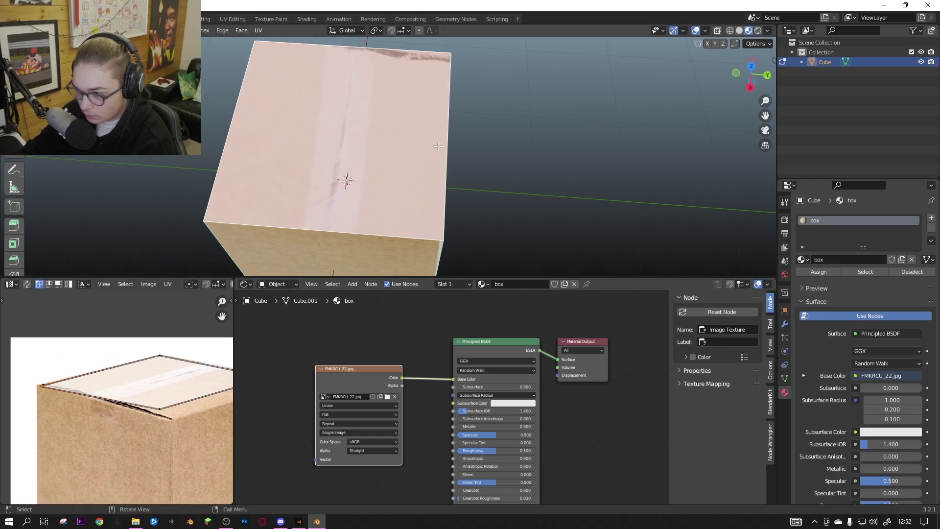
pyautogui.click(696, 30)
pyautogui.scroll(5, 493, 154)
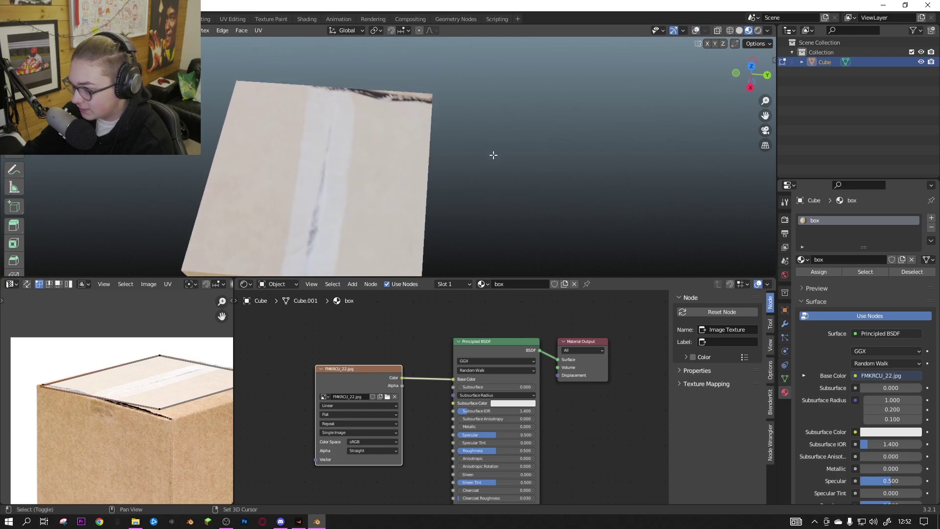
pyautogui.press('g')
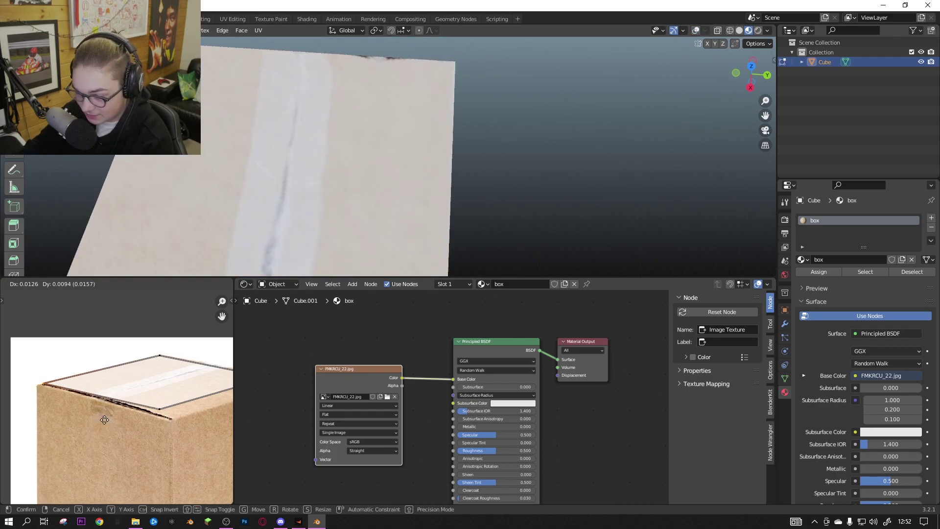
pyautogui.click(109, 418)
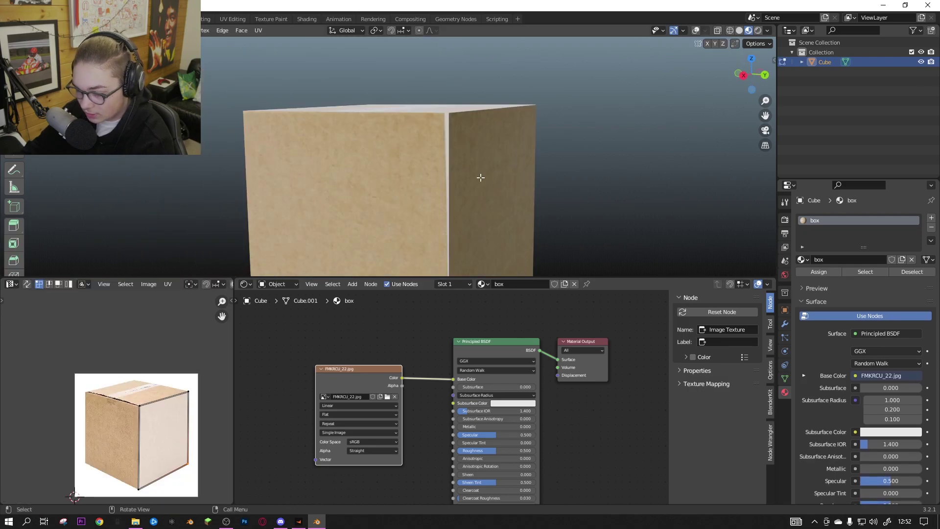
# - Move the side face's outer UV corners inward off the photo's background to remove the white strip along the cube's vertical edge
pyautogui.scroll(4, 456, 176)
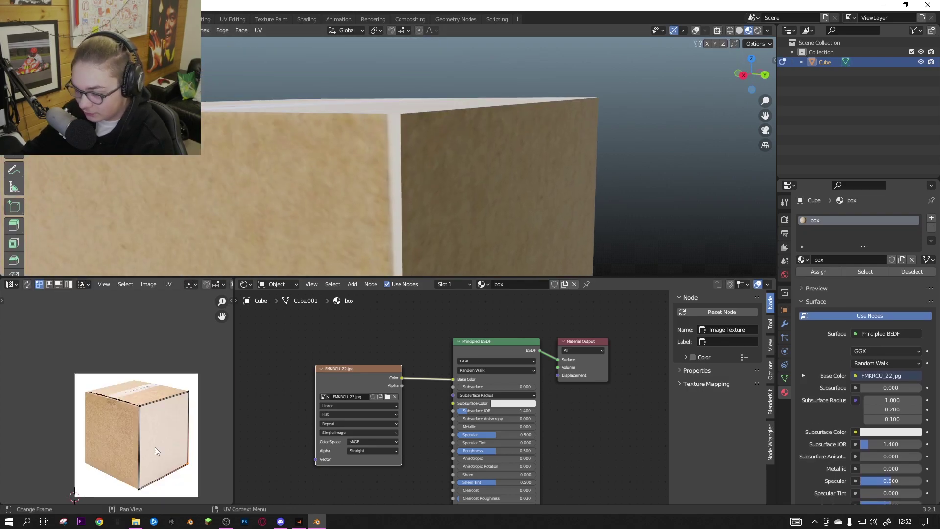
pyautogui.scroll(4, 186, 417)
pyautogui.keyDown('shift'); pyautogui.moveTo(186, 417); pyautogui.dragTo(169, 339, button='middle'); pyautogui.keyUp('shift')
pyautogui.press('g')
pyautogui.hotkey('ctrl', 'r')
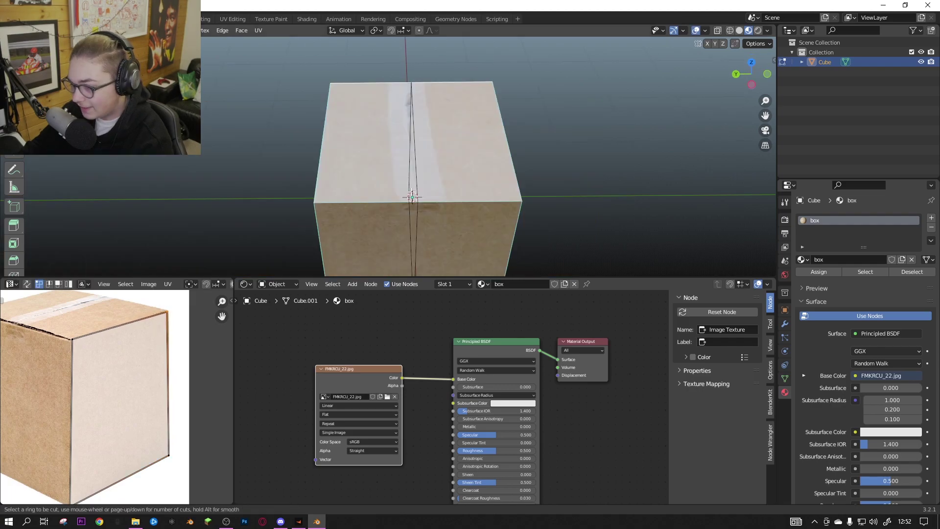
pyautogui.scroll(1, 412, 192)
pyautogui.press('Escape')
# - Return to Object Mode and save the file as box.blend
pyautogui.press('Tab')
pyautogui.moveTo(412, 196); pyautogui.dragTo(421, 201, button='middle')
pyautogui.click(22, 19)
pyautogui.click(34, 83)
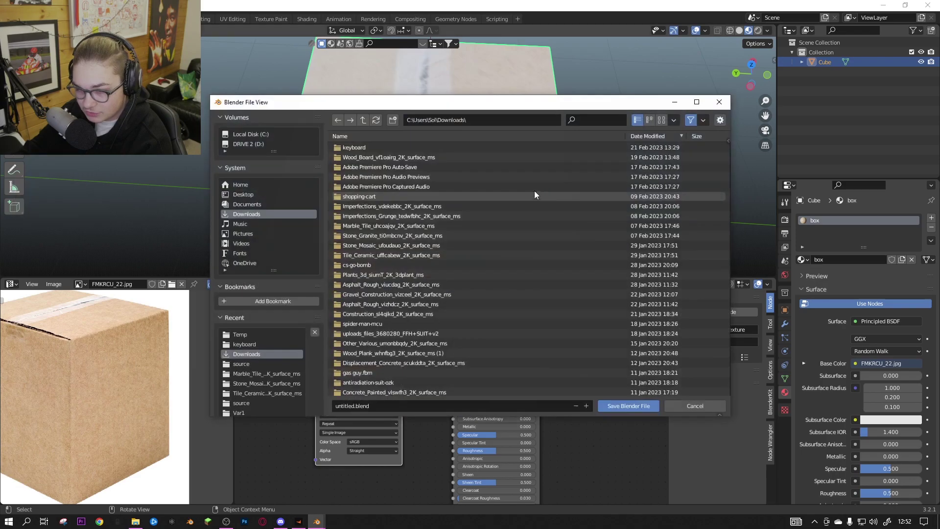
pyautogui.click(401, 404)
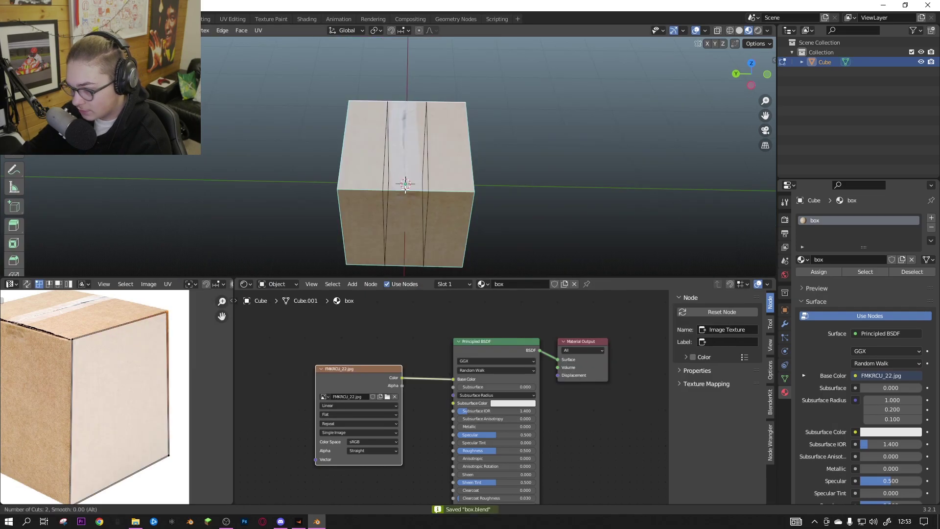
# - Add two centred loop cuts running along the tape and move the left cut's front end onto the tape's edge without distorting the texture
pyautogui.click(405, 190)
pyautogui.rightClick(406, 190)
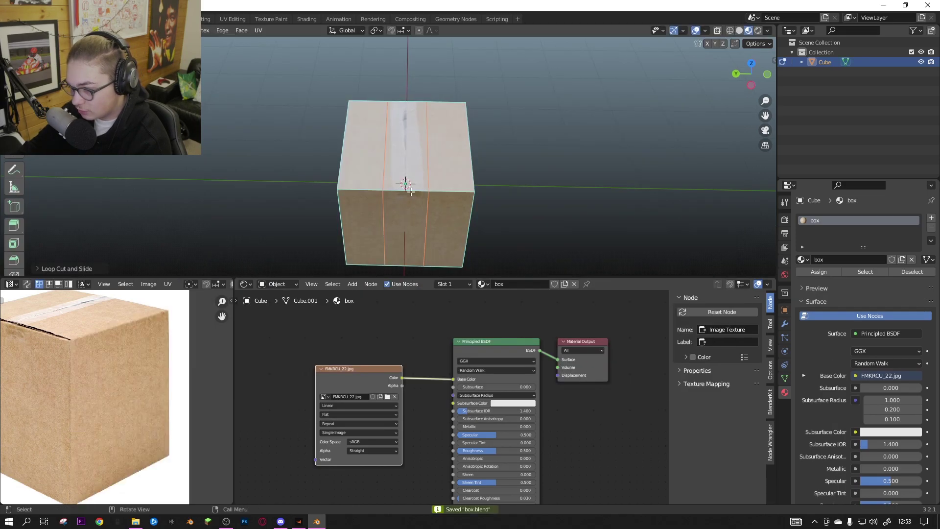
pyautogui.scroll(3, 408, 191)
pyautogui.click(369, 211)
pyautogui.click(767, 43)
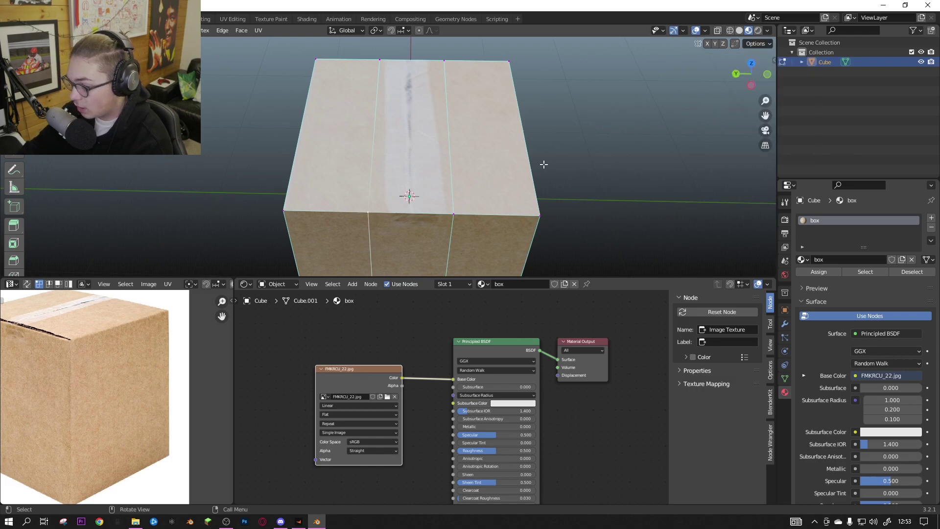
pyautogui.press('g')
pyautogui.click(473, 184)
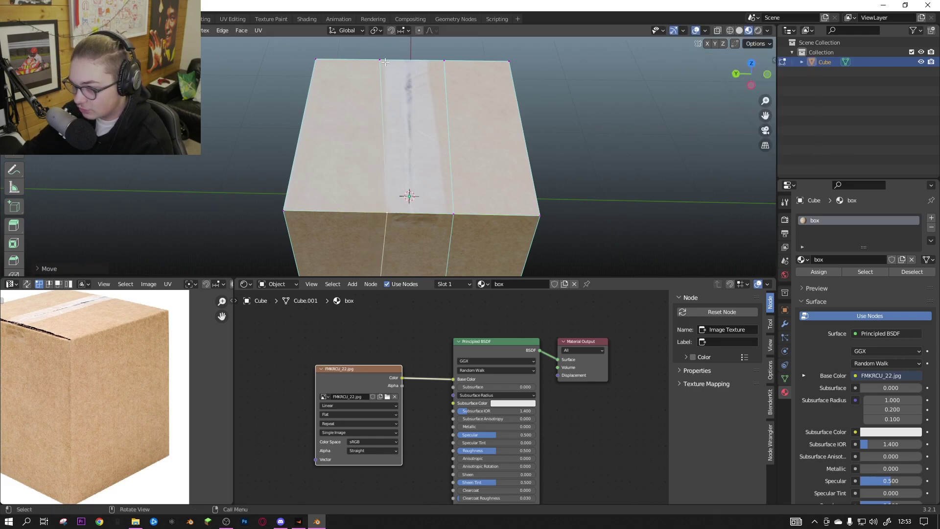
# - Align the remaining ends of both cuts with the tape's edges along the Y axis and check the box in Object Mode
pyautogui.press('g')
pyautogui.press('y')
pyautogui.click(461, 85)
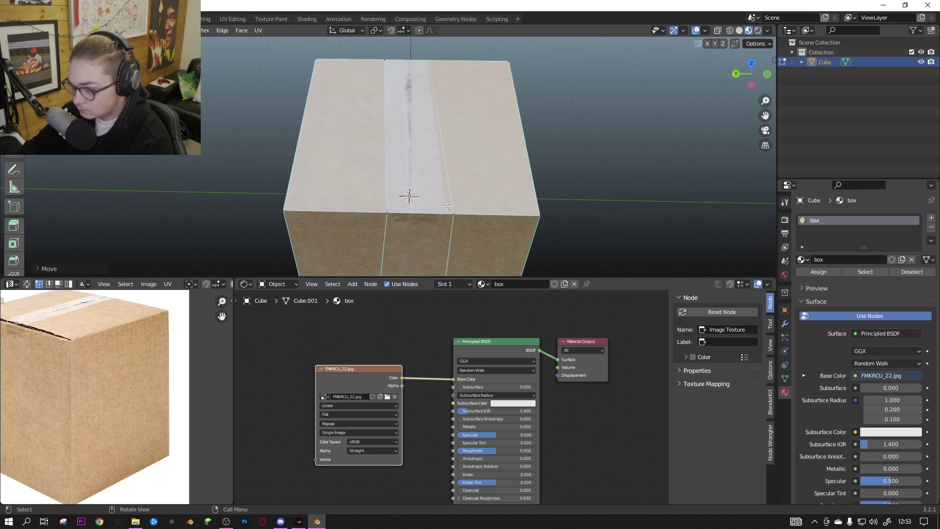
pyautogui.click(457, 216)
pyautogui.press('g')
pyautogui.moveTo(496, 218); pyautogui.dragTo(416, 173, button='middle')
pyautogui.click(490, 219)
pyautogui.press('Tab')
pyautogui.scroll(2, 465, 189)
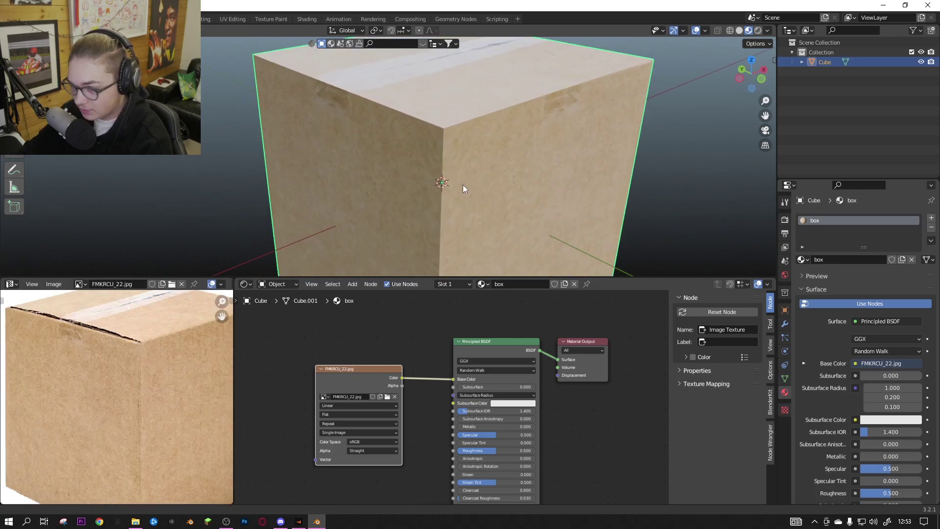
pyautogui.press('Tab')
pyautogui.click(375, 156)
pyautogui.keyDown('shift'); pyautogui.click(348, 144); pyautogui.keyUp('shift')
pyautogui.keyDown('shift'); pyautogui.click(309, 144); pyautogui.keyUp('shift')
pyautogui.press('Tab')
pyautogui.scroll(4, 88, 348)
pyautogui.moveTo(88, 348); pyautogui.dragTo(132, 402, button='middle')
# - Select the tape strip on the cube's top and add a second material slot holding an independent copy of the box material
pyautogui.press('Tab')
pyautogui.moveTo(376, 102); pyautogui.dragTo(417, 147, button='middle')
pyautogui.click(417, 147)
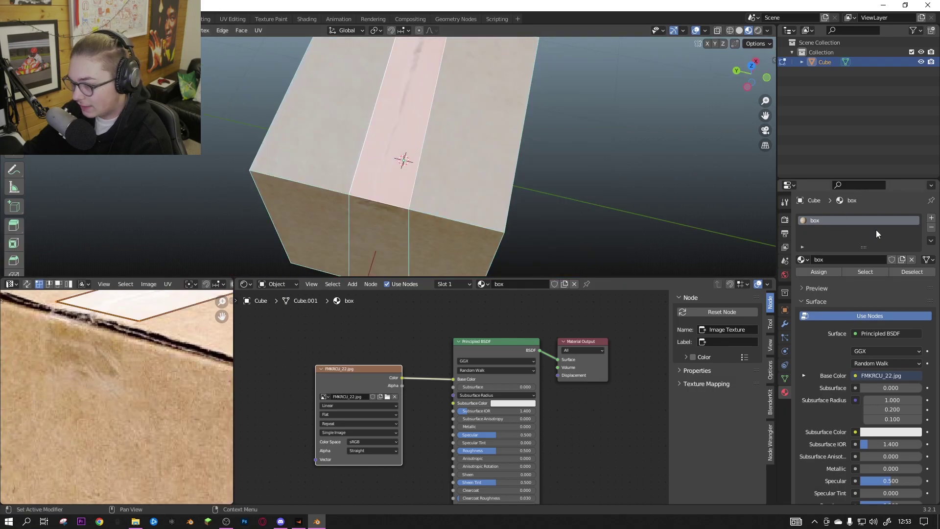
pyautogui.click(931, 219)
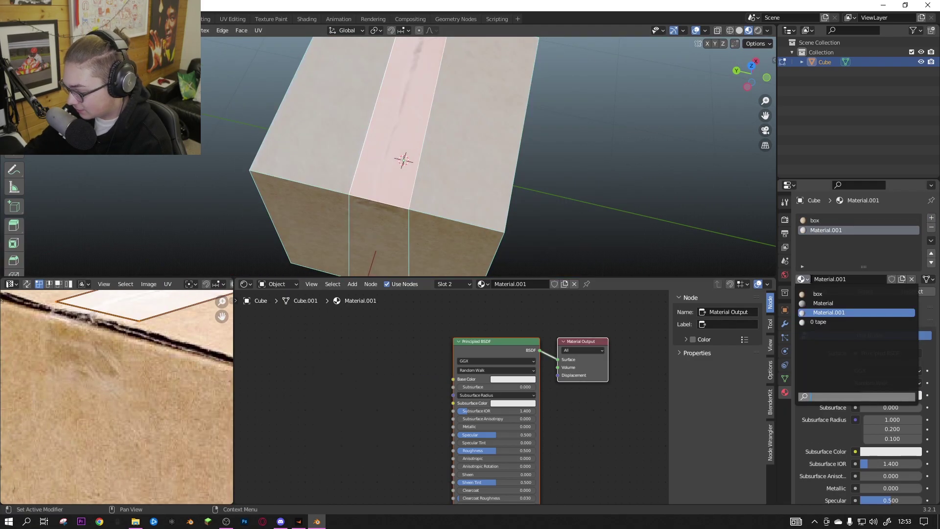
pyautogui.write('bo')
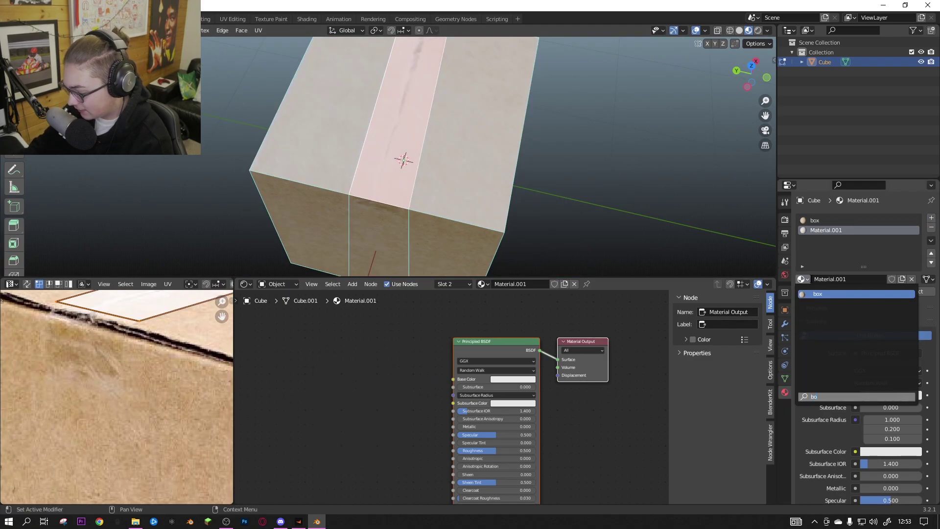
pyautogui.write('x')
pyautogui.press('Return')
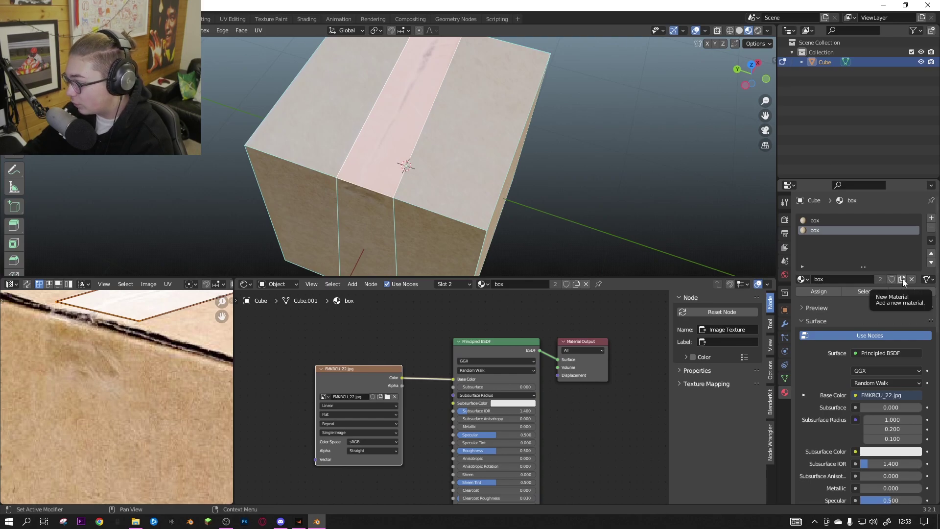
pyautogui.click(903, 278)
# - Set the copied material's Roughness to 0 and return to Object Mode
pyautogui.scroll(2, 418, 196)
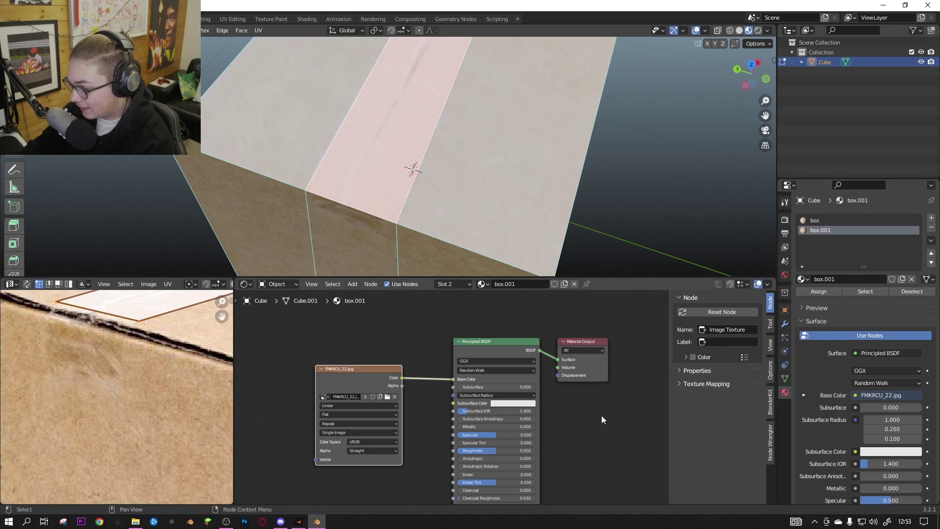
pyautogui.moveTo(446, 441); pyautogui.dragTo(448, 432, button='middle')
pyautogui.moveTo(495, 442); pyautogui.dragTo(440, 442)
pyautogui.press('Tab')
pyautogui.moveTo(511, 108); pyautogui.dragTo(483, 69, button='middle')
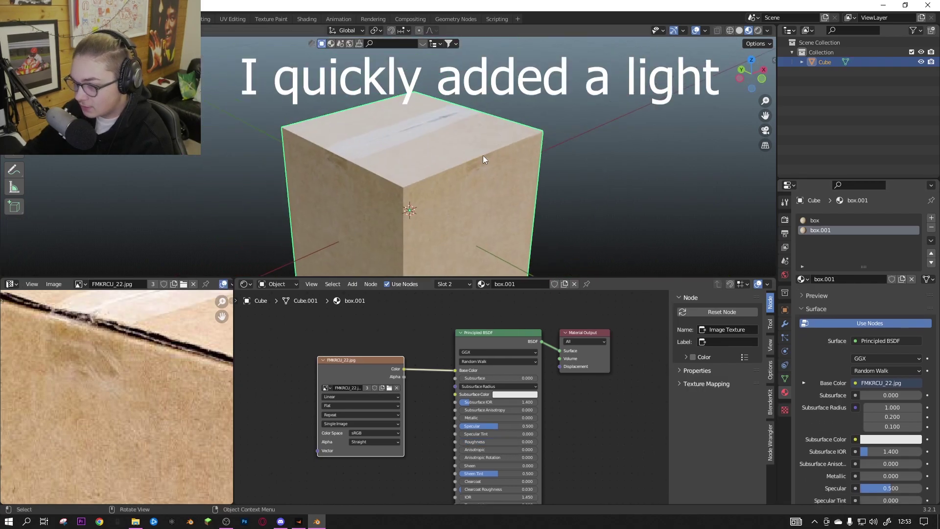
# - Add a point light above the box and switch the viewport to Rendered shading
pyautogui.hotkey('shift', 'a')
pyautogui.moveTo(466, 265)
pyautogui.click(520, 269)
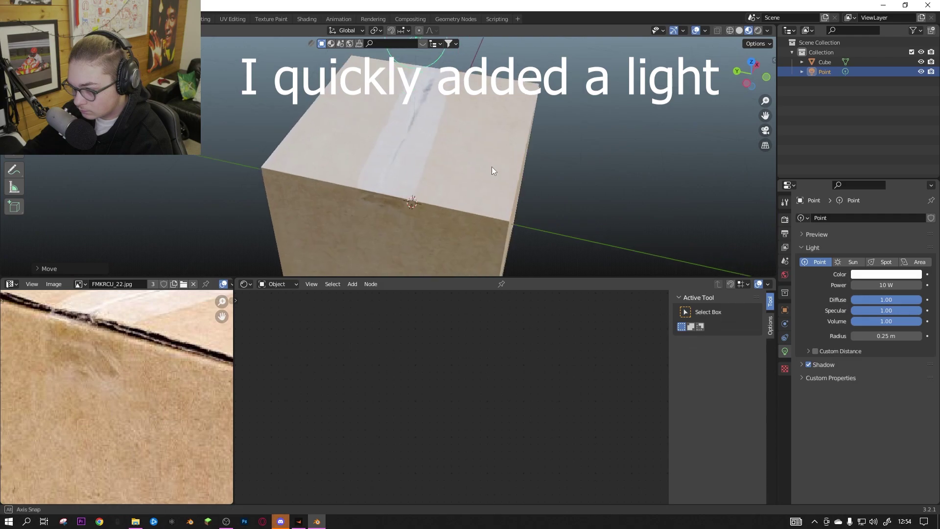
pyautogui.click(758, 30)
# - Set the render engine to Cycles with GPU Compute as the device
pyautogui.click(785, 218)
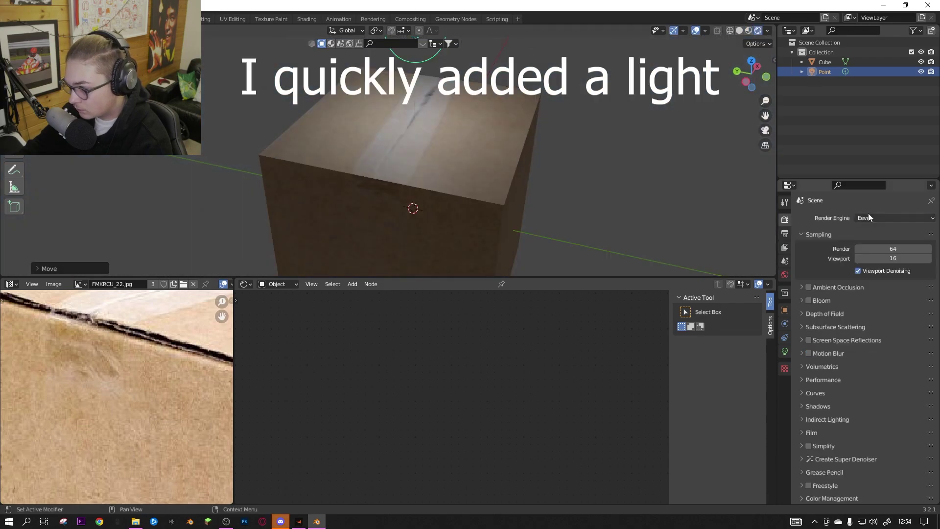
pyautogui.click(895, 218)
pyautogui.click(882, 247)
pyautogui.click(896, 243)
pyautogui.click(876, 264)
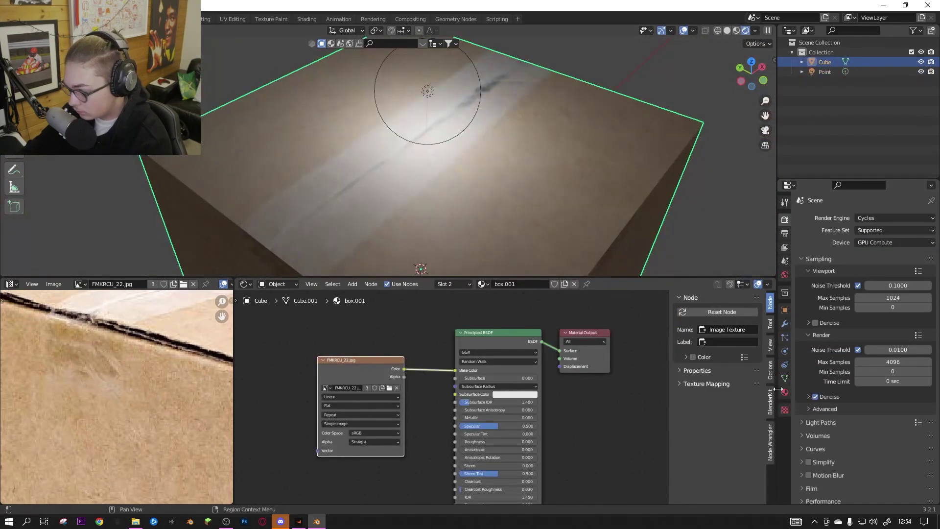
# - Assign the copied box.001 material to the cube's tape strip and return to Object Mode
pyautogui.click(785, 392)
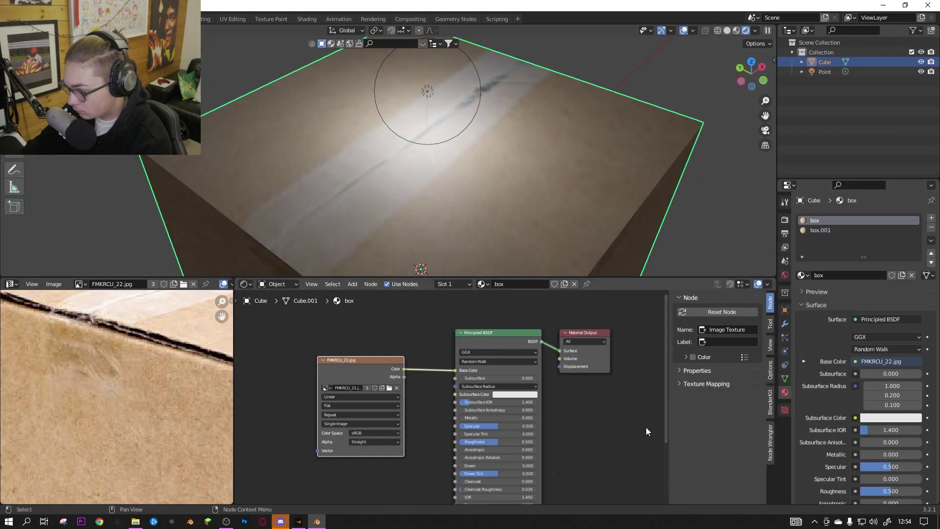
pyautogui.click(828, 230)
pyautogui.moveTo(872, 455)
pyautogui.mouseDown()
pyautogui.moveTo(920, 454)
pyautogui.moveTo(862, 455)
pyautogui.mouseUp()
pyautogui.press('Tab')
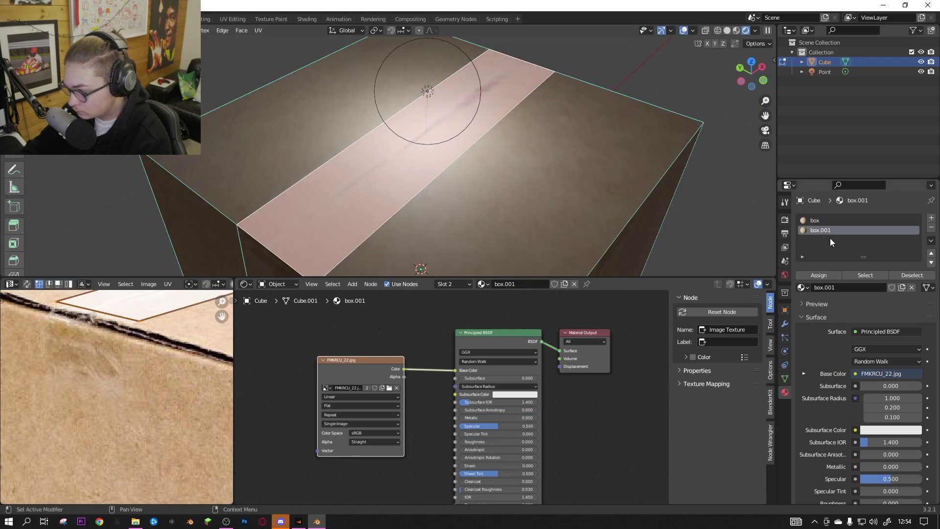
pyautogui.click(819, 275)
pyautogui.press('Tab')
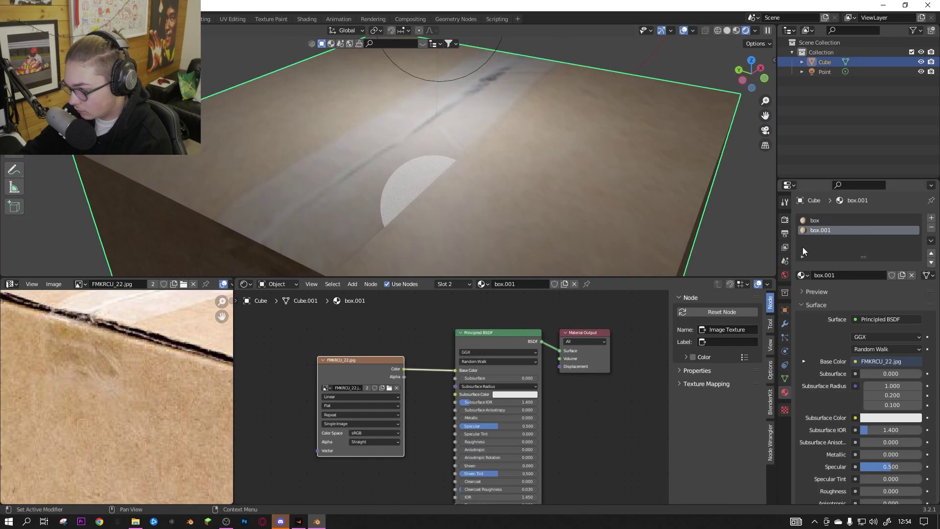
pyautogui.scroll(3, 503, 454)
pyautogui.press('Tab')
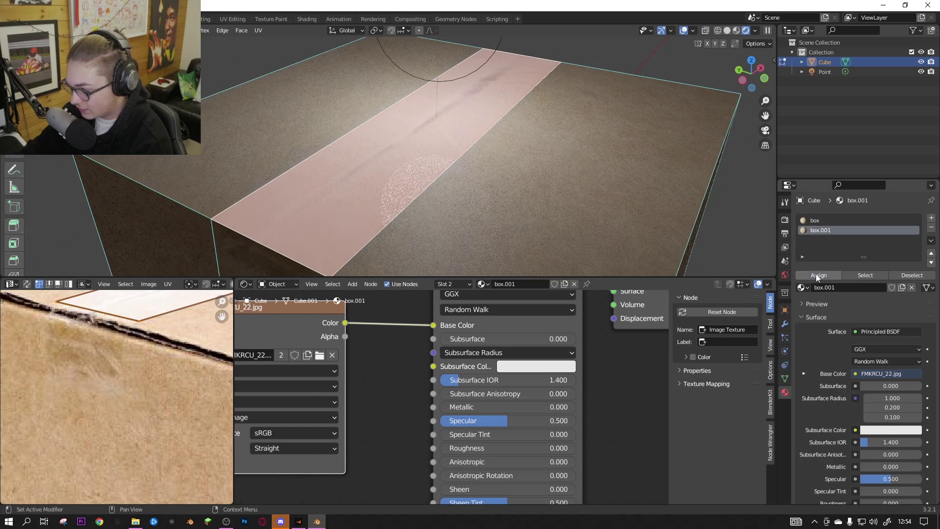
pyautogui.click(818, 275)
pyautogui.press('Tab')
pyautogui.moveTo(401, 408); pyautogui.dragTo(386, 419, button='middle')
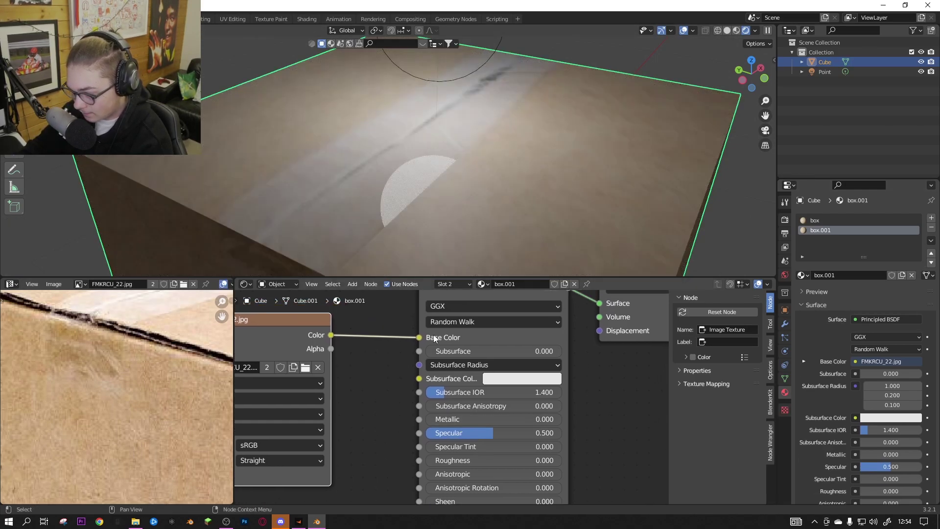
# - Set the Roughness of the tape's box.001 material to about 0.223
pyautogui.scroll(1, 434, 396)
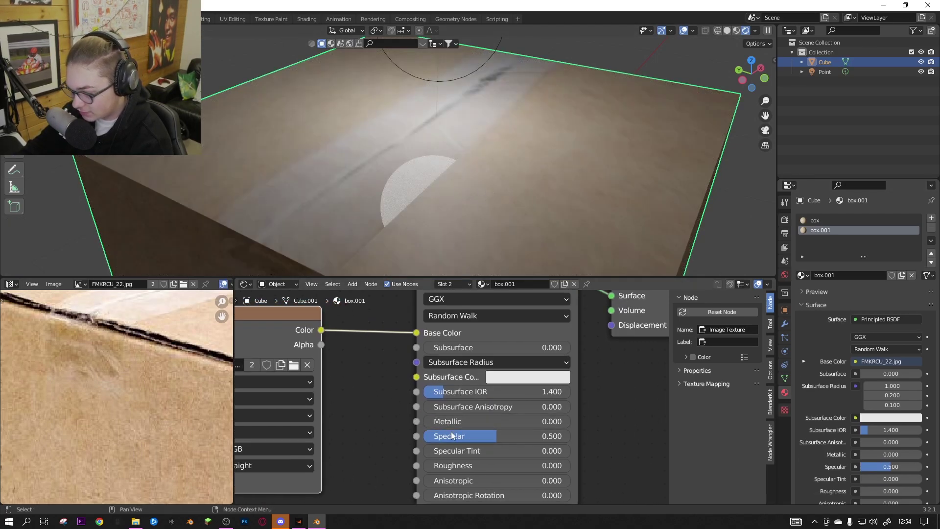
pyautogui.moveTo(458, 466); pyautogui.dragTo(501, 467)
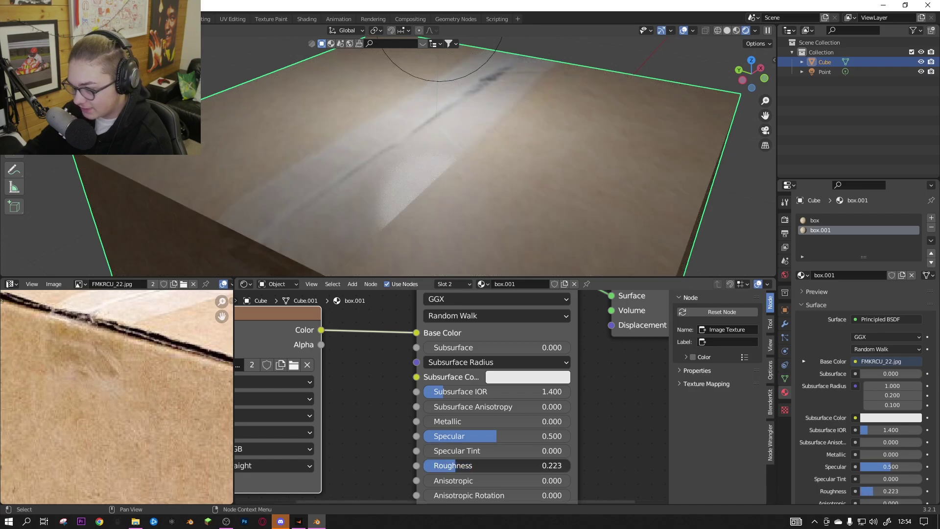
pyautogui.scroll(-5, 471, 171)
pyautogui.scroll(5, 481, 156)
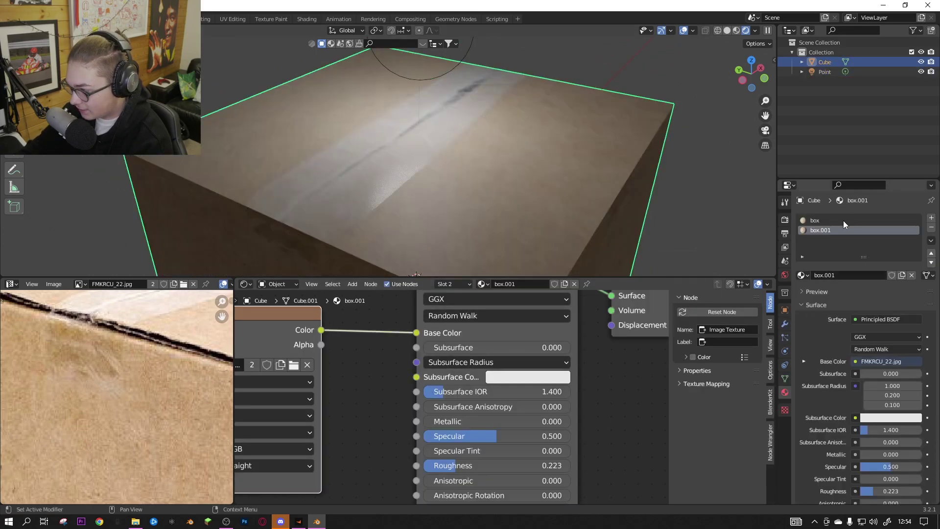
# - Set the Roughness of the cardboard's box material to 0.8
pyautogui.click(843, 221)
pyautogui.moveTo(495, 447); pyautogui.dragTo(556, 439)
pyautogui.scroll(-4, 612, 202)
pyautogui.doubleClick(556, 439)
pyautogui.press('BackSpace')
pyautogui.press('Return')
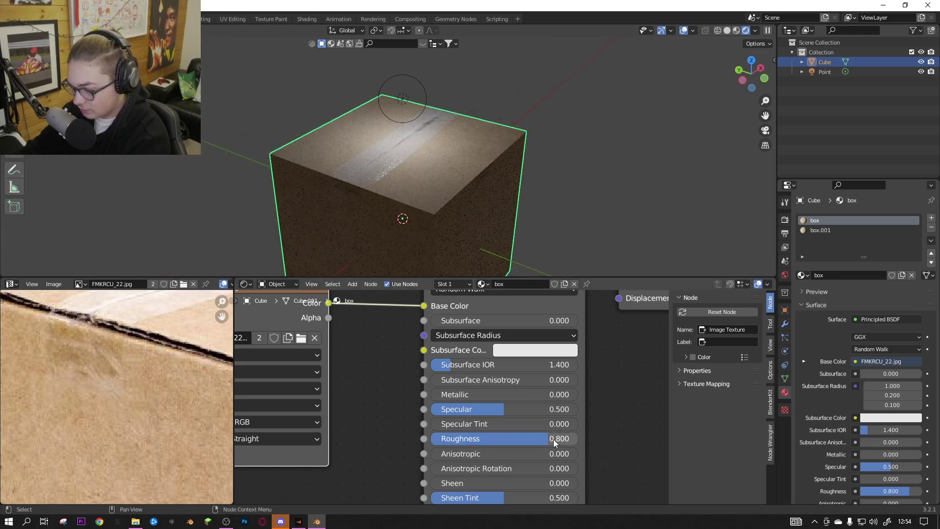
# - Add a Bump node to the box.001 tape material, placed beside the Principled BSDF
pyautogui.scroll(-5, 445, 399)
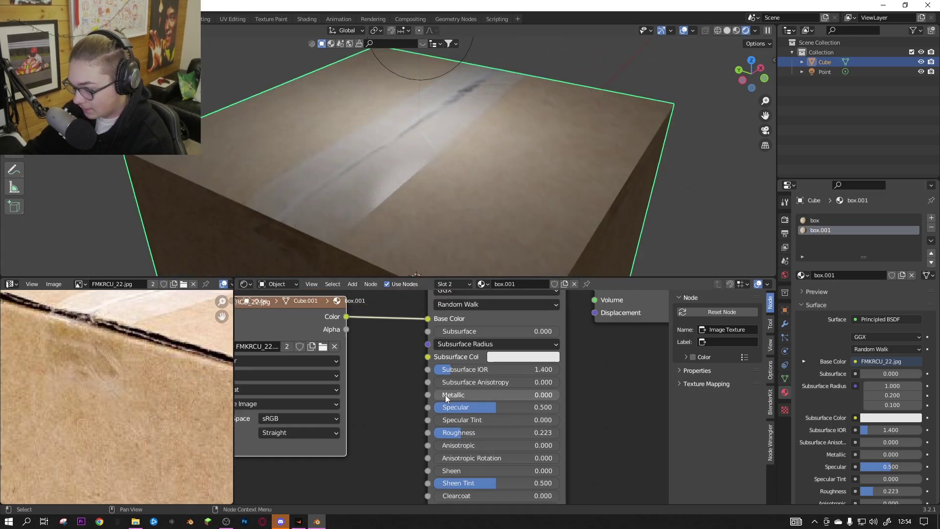
pyautogui.moveTo(442, 403); pyautogui.dragTo(542, 361, button='middle')
pyautogui.scroll(-3, 519, 377)
pyautogui.moveTo(496, 414); pyautogui.dragTo(480, 388, button='middle')
pyautogui.scroll(2, 485, 390)
pyautogui.hotkey('shift', 'a')
pyautogui.click(487, 388)
pyautogui.write('b')
pyautogui.press('Return')
pyautogui.click(449, 399)
# - Add a Noise Texture node to the box.001 material
pyautogui.hotkey('shift', 'a')
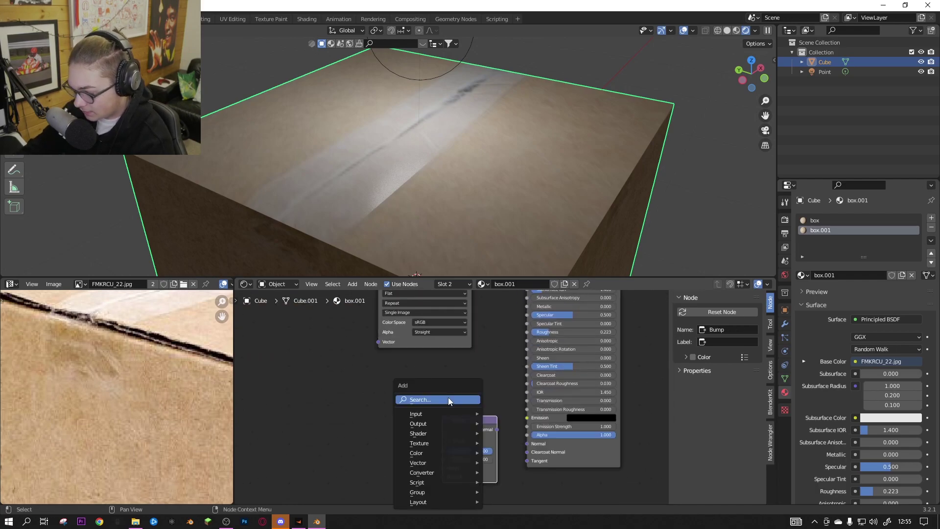
pyautogui.click(449, 399)
pyautogui.write('noise')
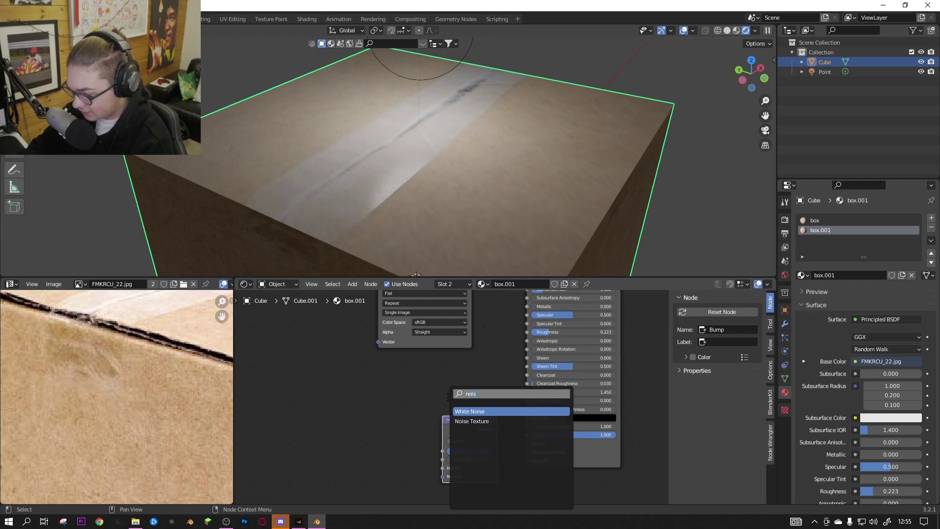
pyautogui.press('Return')
# - Connect the Noise Texture's Fac to the Bump node's Height and the Bump's Normal to the Principled BSDF's Normal
pyautogui.click(390, 395)
pyautogui.moveTo(402, 395); pyautogui.dragTo(431, 441)
pyautogui.moveTo(496, 394); pyautogui.dragTo(530, 410)
pyautogui.moveTo(469, 386); pyautogui.dragTo(482, 391)
pyautogui.moveTo(482, 205); pyautogui.dragTo(419, 159, button='middle')
pyautogui.scroll(1, 401, 390)
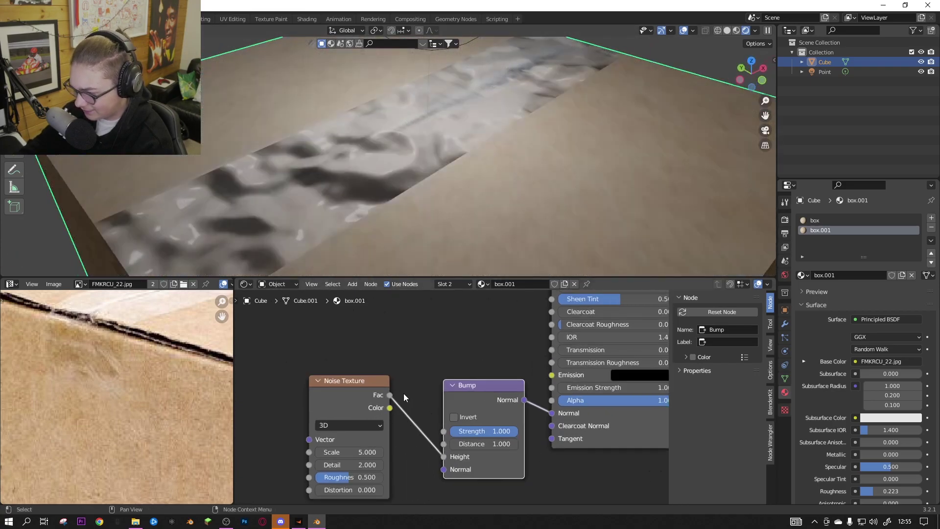
pyautogui.scroll(1, 415, 444)
# - Set the Bump node's Strength to 0.1
pyautogui.moveTo(338, 461)
pyautogui.mouseDown()
pyautogui.moveTo(323, 461)
pyautogui.moveTo(338, 461)
pyautogui.mouseUp()
pyautogui.scroll(1, 426, 452)
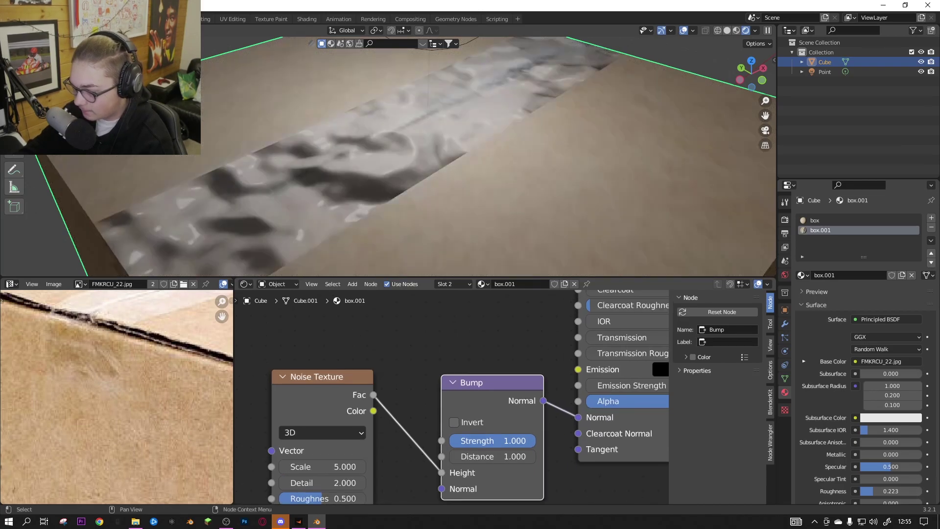
pyautogui.moveTo(490, 441); pyautogui.dragTo(425, 441)
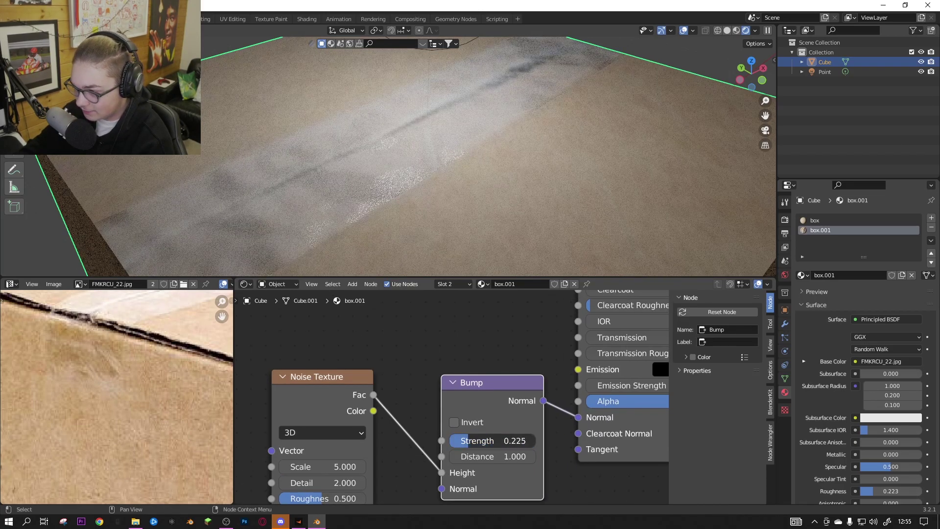
pyautogui.click(510, 439)
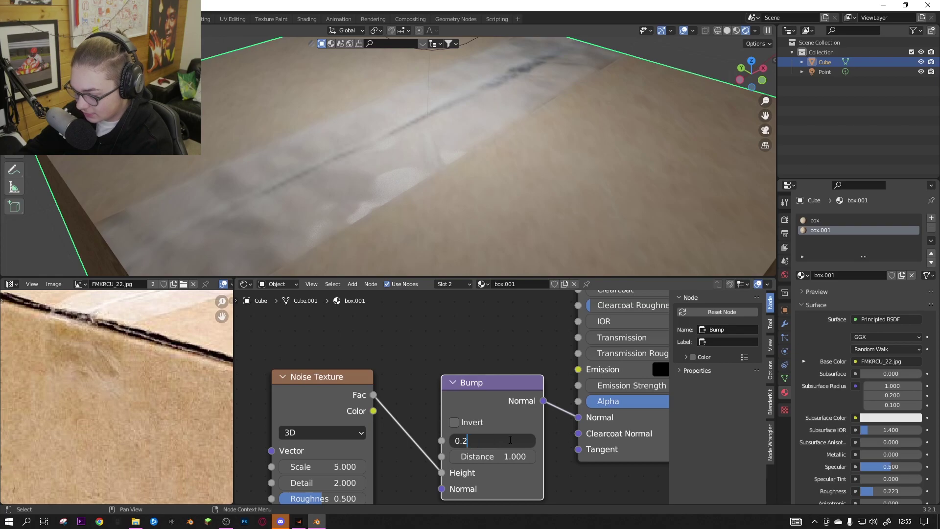
pyautogui.write('1')
pyautogui.press('Return')
pyautogui.scroll(-10, 604, 135)
# - Bevel all edges of the cube by about 0.011 m in Edit Mode and return to Object Mode
pyautogui.moveTo(603, 135); pyautogui.dragTo(495, 174, button='middle')
pyautogui.scroll(-2, 470, 177)
pyautogui.scroll(3, 432, 184)
pyautogui.click(429, 187)
pyautogui.press('Tab')
pyautogui.moveTo(429, 187); pyautogui.dragTo(493, 157, button='middle')
pyautogui.press('a')
pyautogui.scroll(4, 502, 206)
pyautogui.scroll(2, 500, 162)
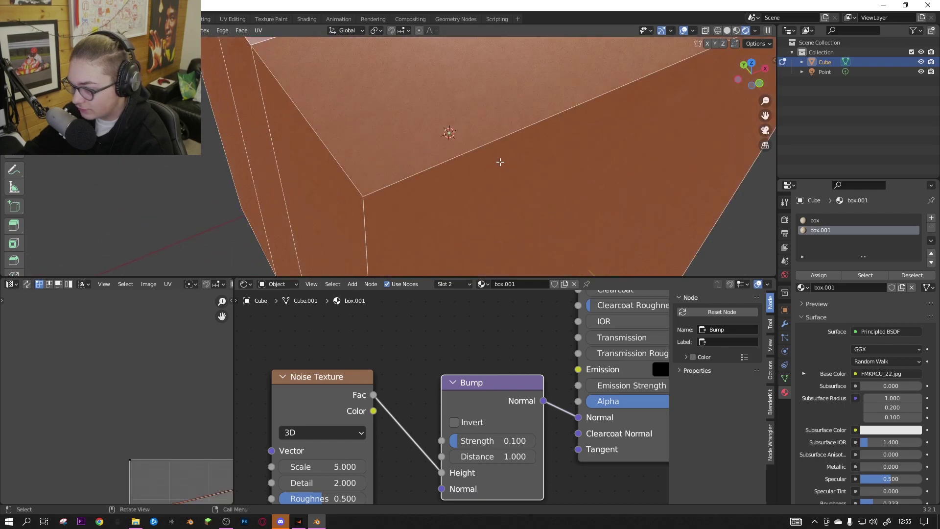
pyautogui.hotkey('ctrl', 'b')
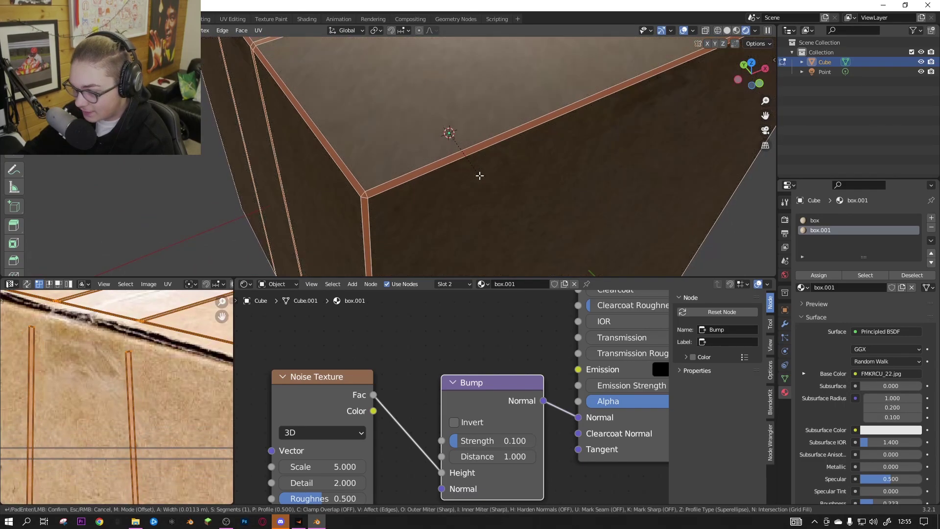
pyautogui.click(480, 175)
pyautogui.press('Tab')
pyautogui.scroll(-6, 533, 149)
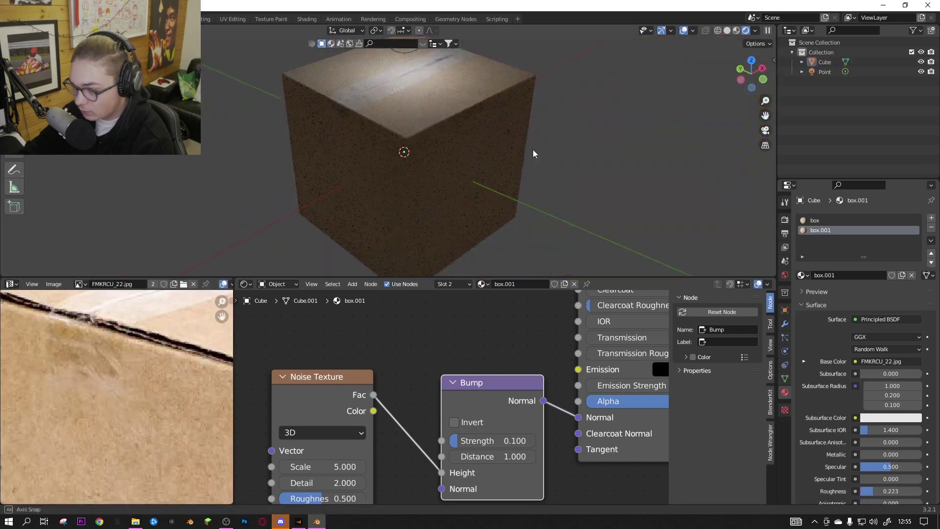
# - Save the file and, in vertex select mode, add three centred loop cuts across the box's faces
pyautogui.click(480, 174)
pyautogui.moveTo(480, 174); pyautogui.dragTo(498, 140, button='middle')
pyautogui.press('Tab')
pyautogui.press('1')
pyautogui.hotkey('ctrl', 's')
pyautogui.hotkey('ctrl', 'r')
pyautogui.click(461, 133)
pyautogui.rightClick(461, 133)
pyautogui.hotkey('ctrl', 'r')
pyautogui.click(283, 109)
pyautogui.rightClick(283, 109)
pyautogui.moveTo(425, 147); pyautogui.dragTo(379, 140, button='middle')
pyautogui.hotkey('ctrl', 'r')
pyautogui.click(478, 136)
pyautogui.rightClick(478, 137)
# - Turn on proportional editing and lower the vertex in the middle of the box's upper side edge along Z
pyautogui.moveTo(501, 151); pyautogui.dragTo(461, 168, button='middle')
pyautogui.scroll(2, 313, 132)
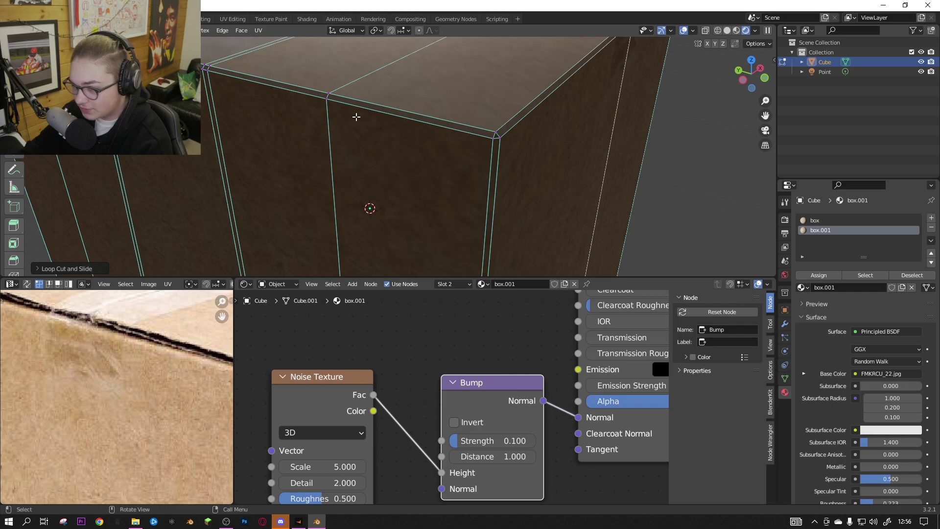
pyautogui.moveTo(356, 117); pyautogui.dragTo(369, 126, button='middle')
pyautogui.click(411, 187)
pyautogui.moveTo(478, 184); pyautogui.dragTo(500, 113, button='middle')
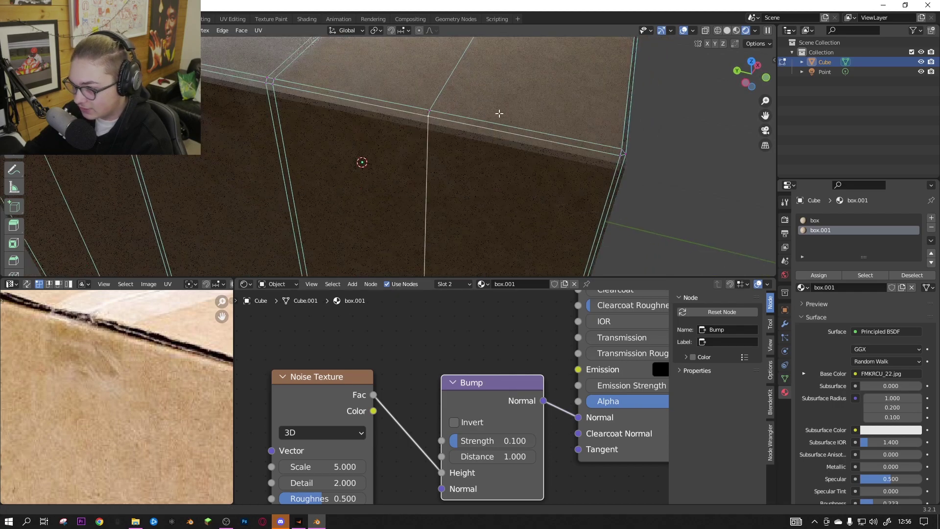
pyautogui.click(420, 32)
pyautogui.scroll(-5, 446, 152)
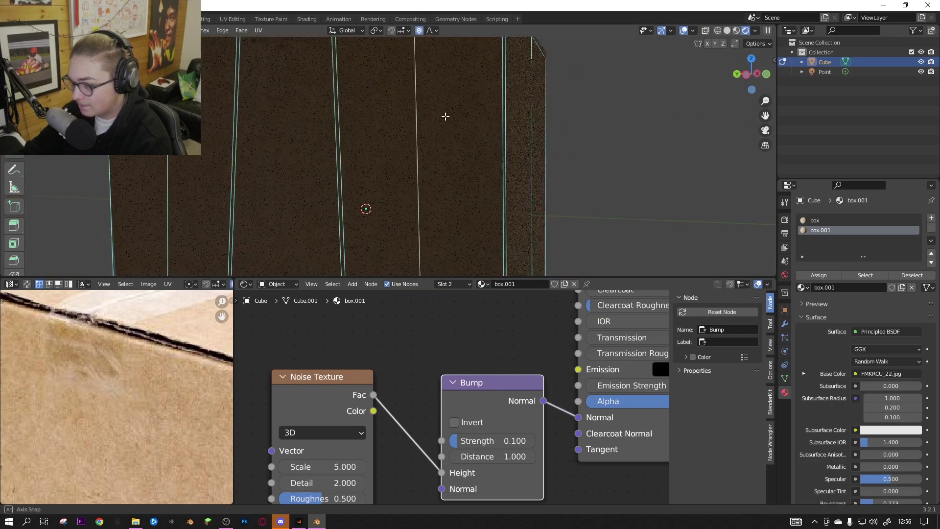
pyautogui.press('g')
pyautogui.press('z')
pyautogui.scroll(-8, 472, 136)
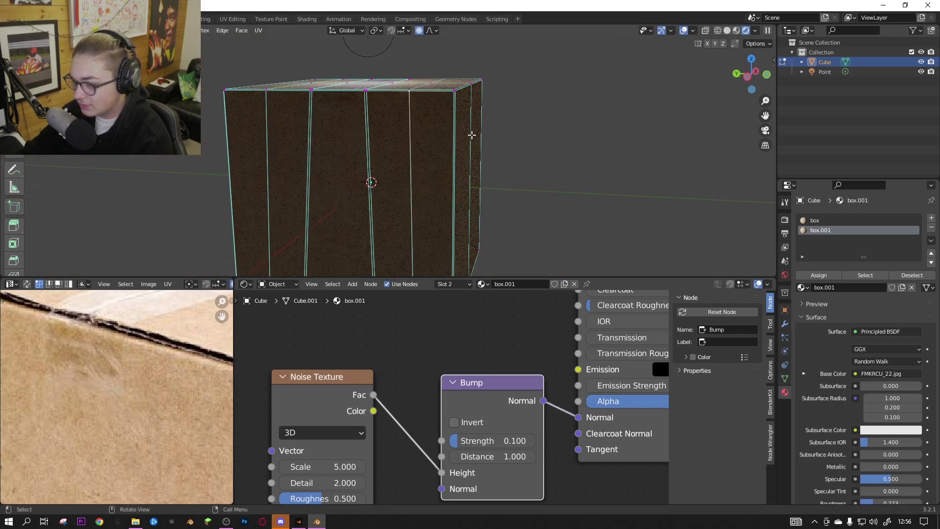
pyautogui.click(471, 142)
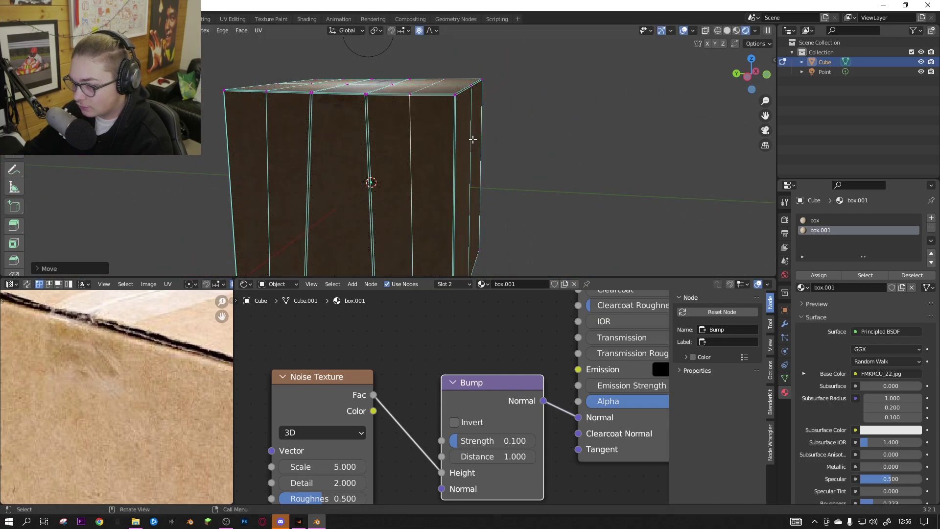
# - Move the mid-edge vertex on the box's adjacent side vertically with proportional editing and return to Object Mode
pyautogui.moveTo(470, 142)
pyautogui.mouseDown(button='middle')
pyautogui.moveTo(378, 132)
pyautogui.moveTo(512, 100)
pyautogui.moveTo(472, 143)
pyautogui.mouseUp(button='middle')
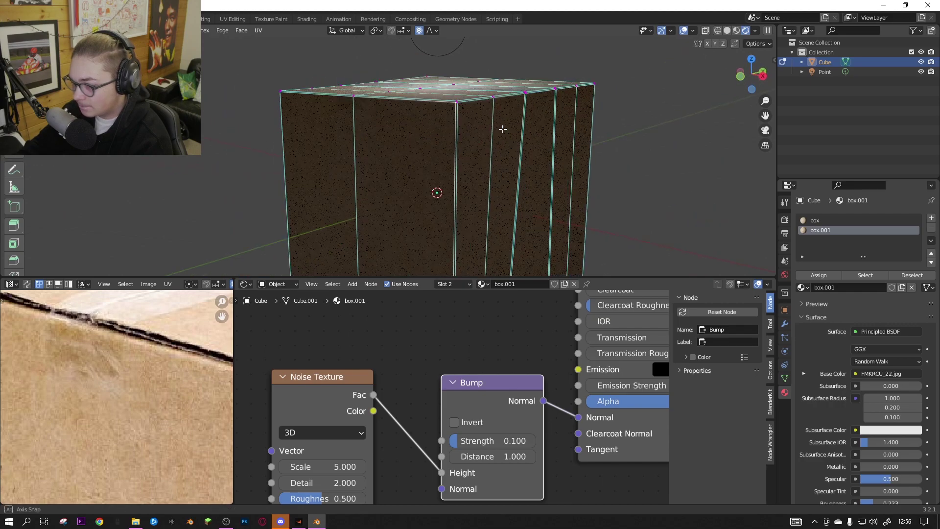
pyautogui.press('g')
pyautogui.press('z')
pyautogui.click(505, 124)
pyautogui.press('Tab')
# - Shift a vertex on another upper edge of the box down along Z in Edit Mode and return to Object Mode
pyautogui.scroll(-3, 545, 138)
pyautogui.moveTo(545, 138); pyautogui.dragTo(435, 160, button='middle')
pyautogui.scroll(3, 435, 160)
pyautogui.press('Tab')
pyautogui.scroll(1, 420, 152)
pyautogui.scroll(2, 421, 151)
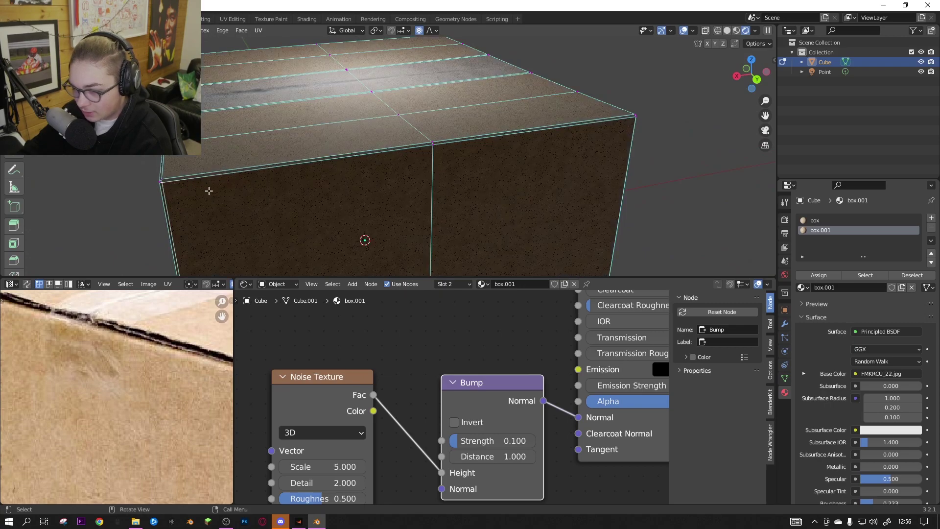
pyautogui.press('g')
pyautogui.press('z')
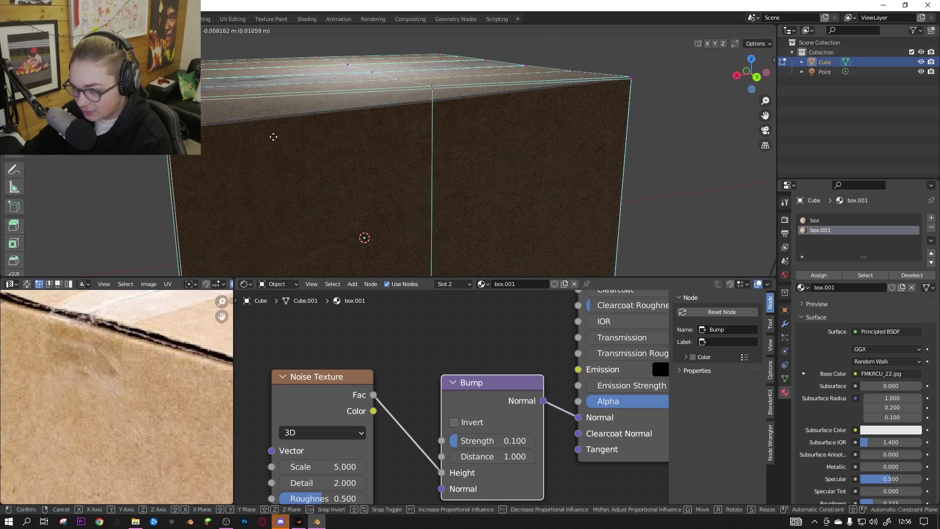
pyautogui.click(434, 147)
pyautogui.press('Tab')
# - Examine the rendered box from several angles and compare it with the reference photo
pyautogui.scroll(-4, 435, 149)
pyautogui.moveTo(434, 149); pyautogui.dragTo(588, 165, button='middle')
pyautogui.click(590, 165)
pyautogui.scroll(-5, 178, 401)
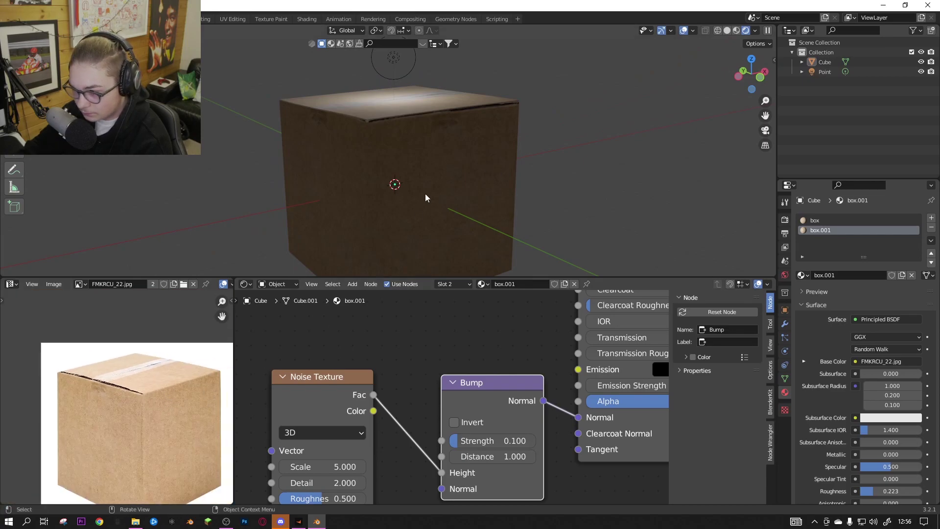
pyautogui.moveTo(427, 180); pyautogui.dragTo(439, 190, button='middle')
pyautogui.scroll(-2, 464, 198)
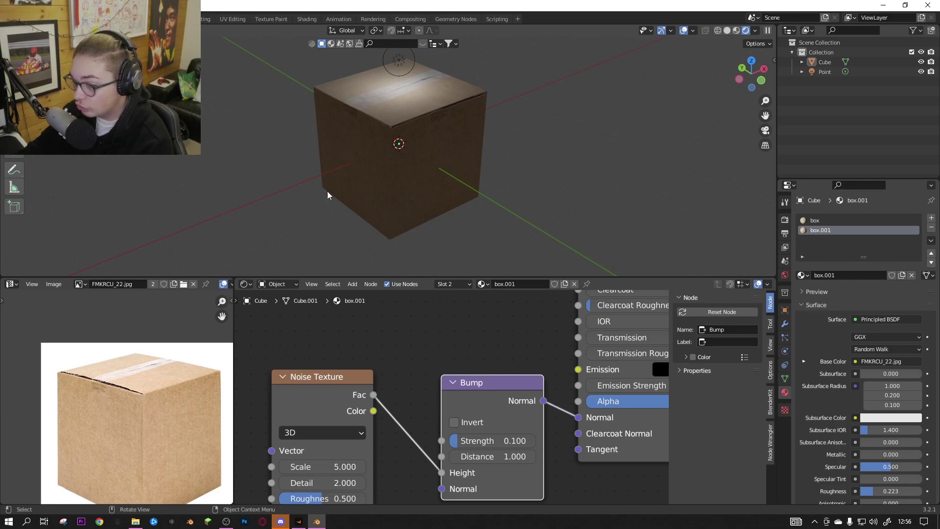
pyautogui.scroll(6, 446, 172)
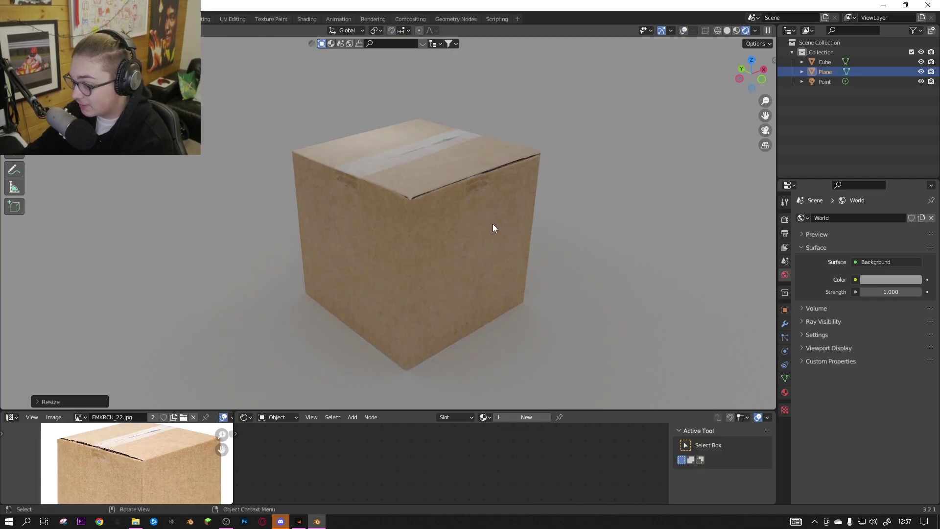
pyautogui.moveTo(493, 225); pyautogui.dragTo(402, 241, button='middle')
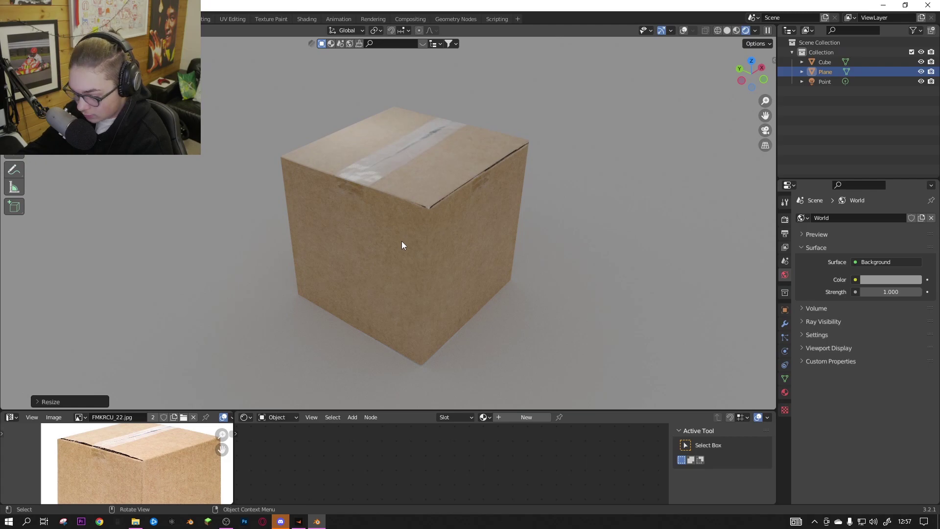